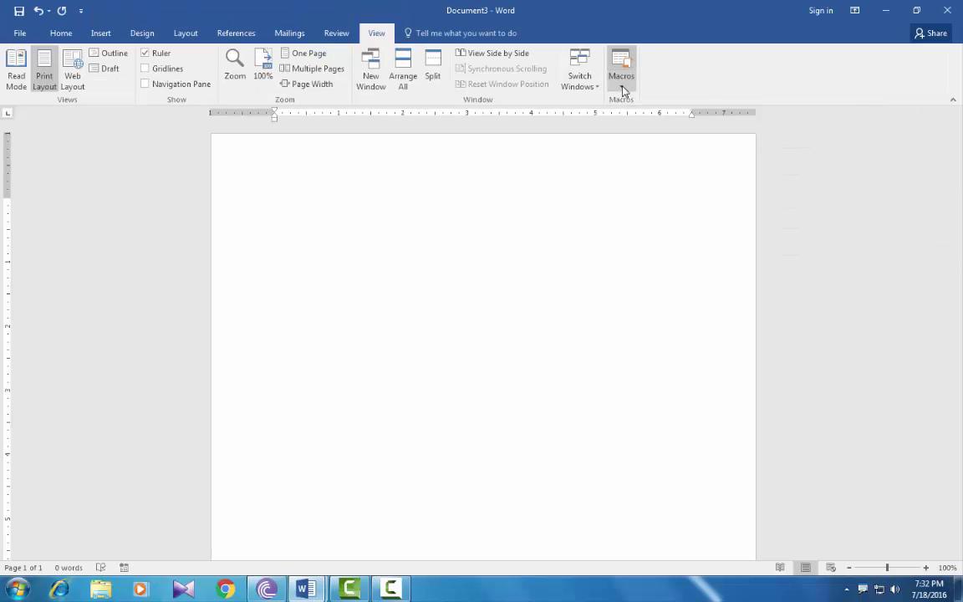
- Start recording a macro stored in all documents, enter a first name as its name, and assign it the shortcut Ctrl+D
left_click(623, 88)
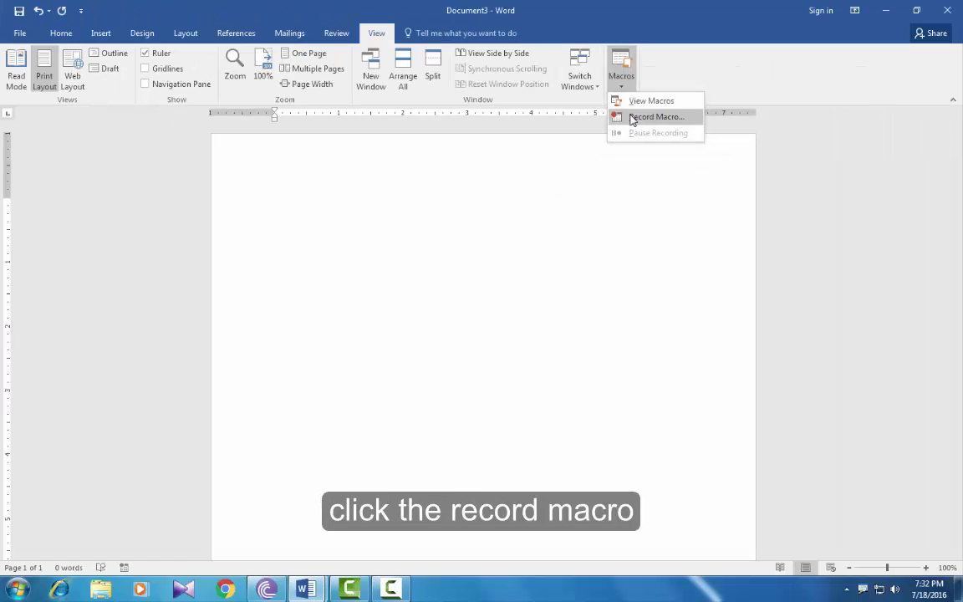
left_click(636, 127)
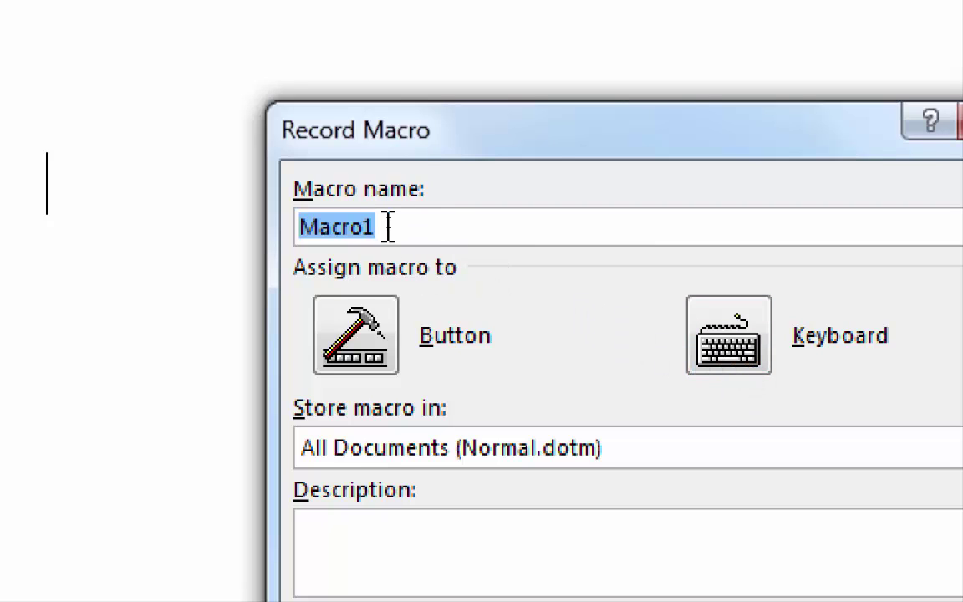
type("prasad")
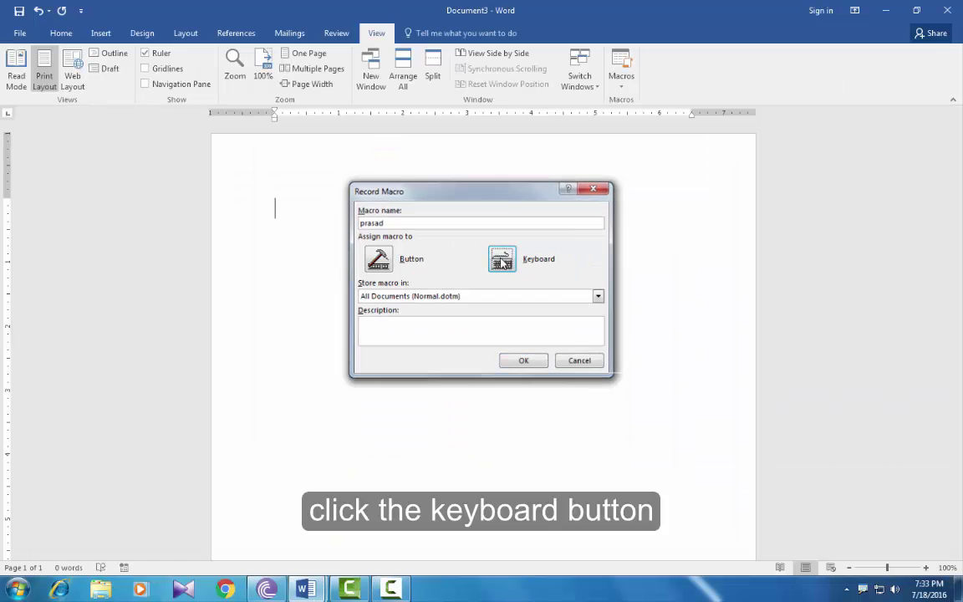
left_click(502, 260)
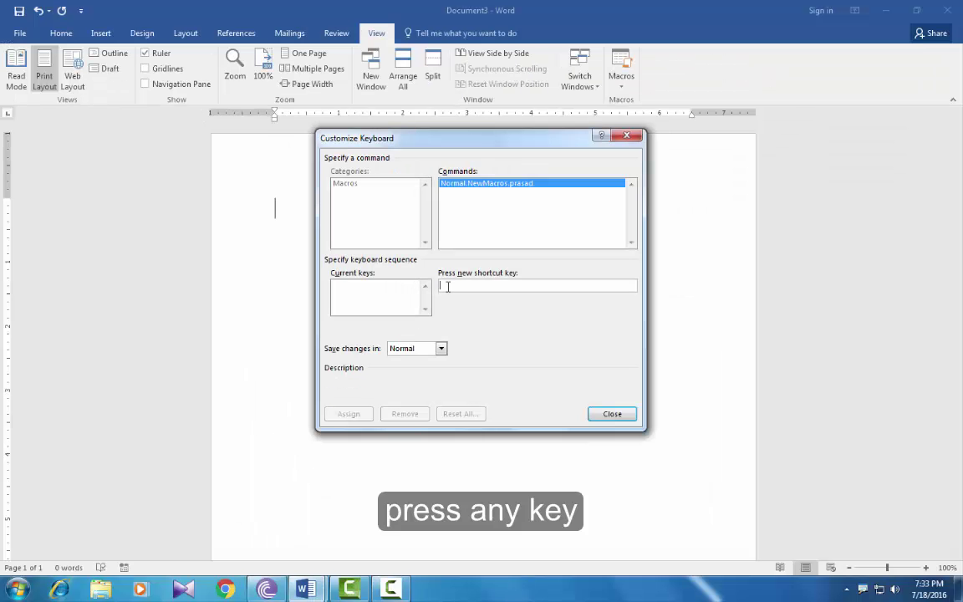
key("ctrl+b")
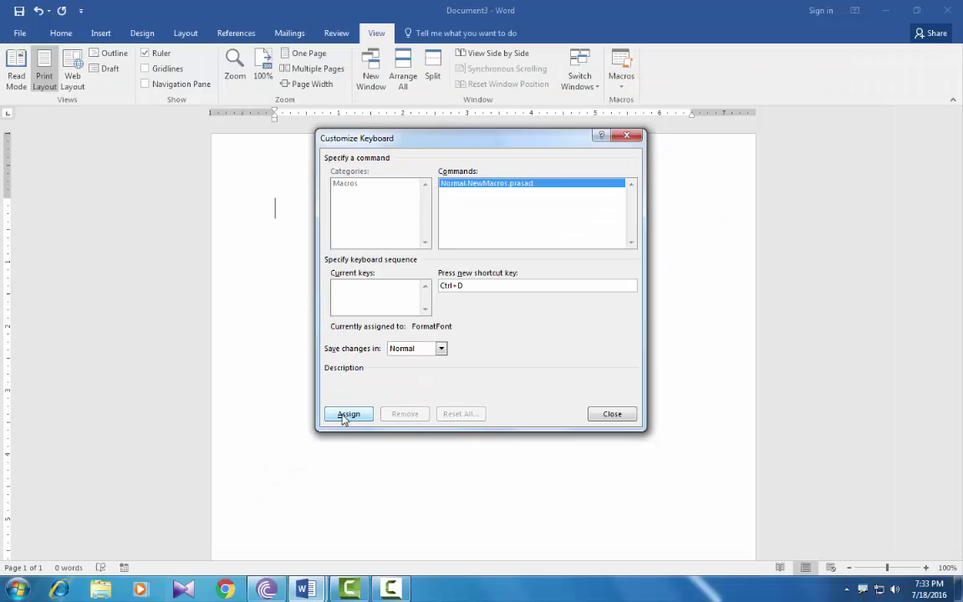
left_click(345, 420)
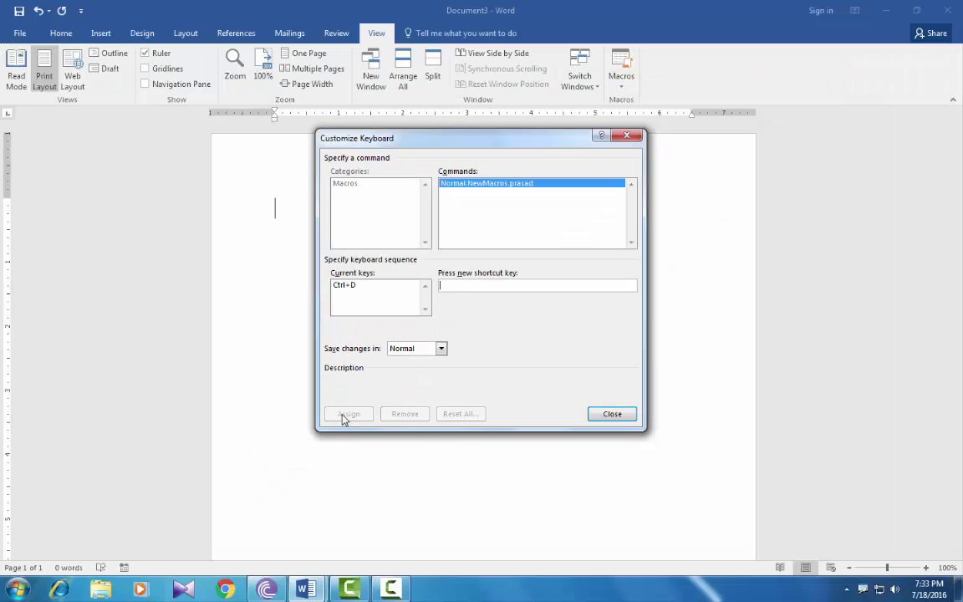
left_click(621, 416)
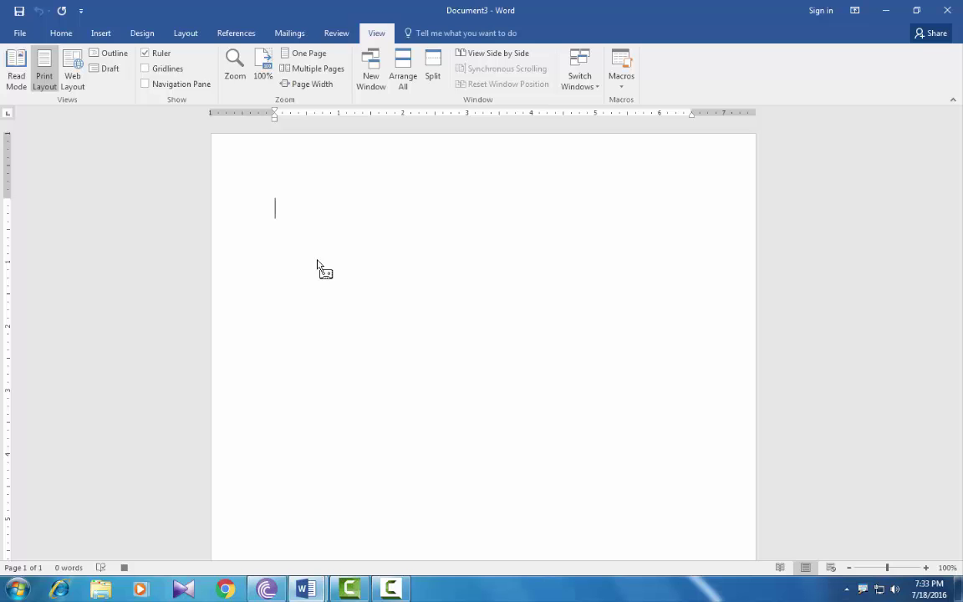
- Enter "microsoft office 2016" in the blank document as the macro's content and stop the recording
type("micros")
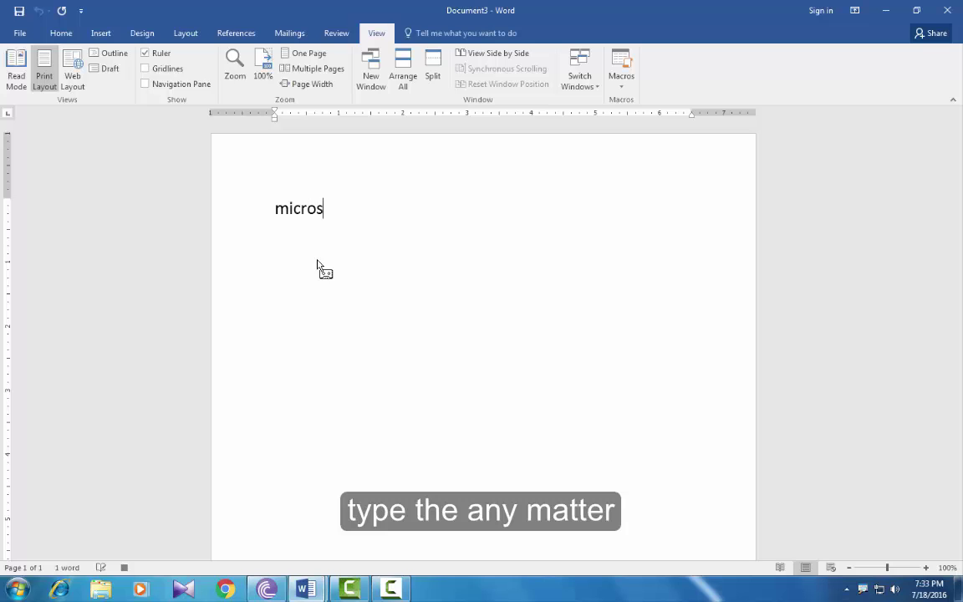
type("oft of")
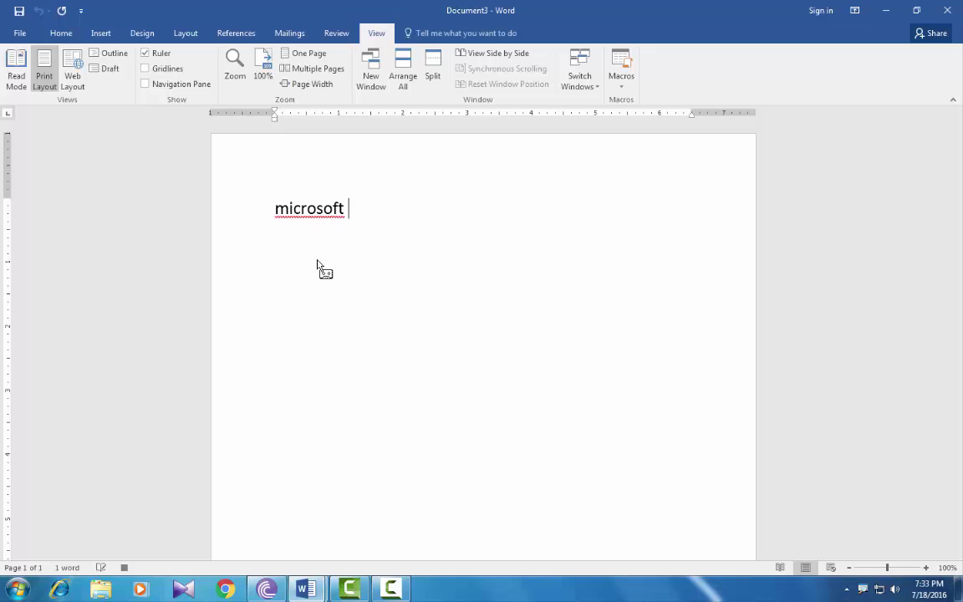
type("fice 2016")
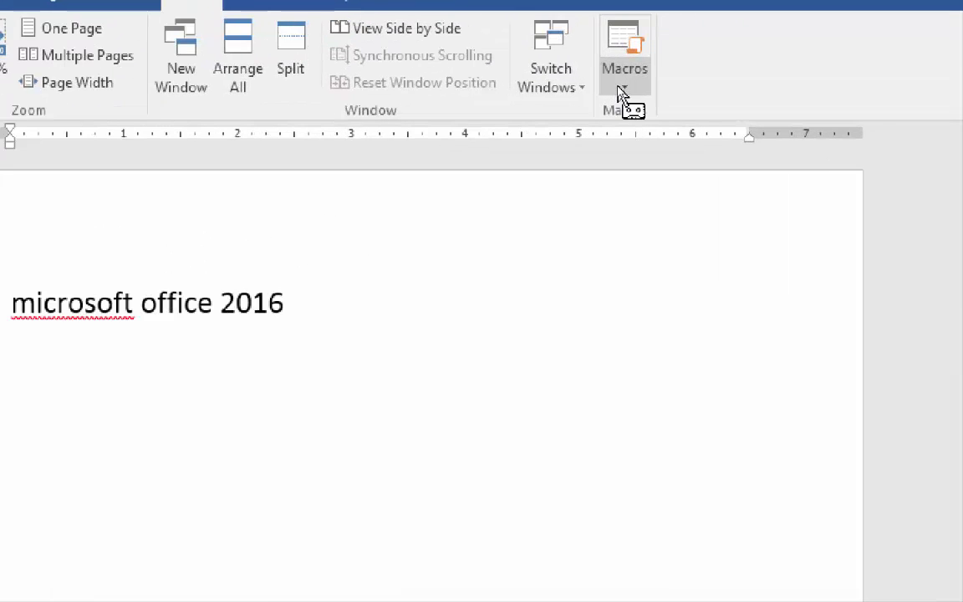
left_click(624, 92)
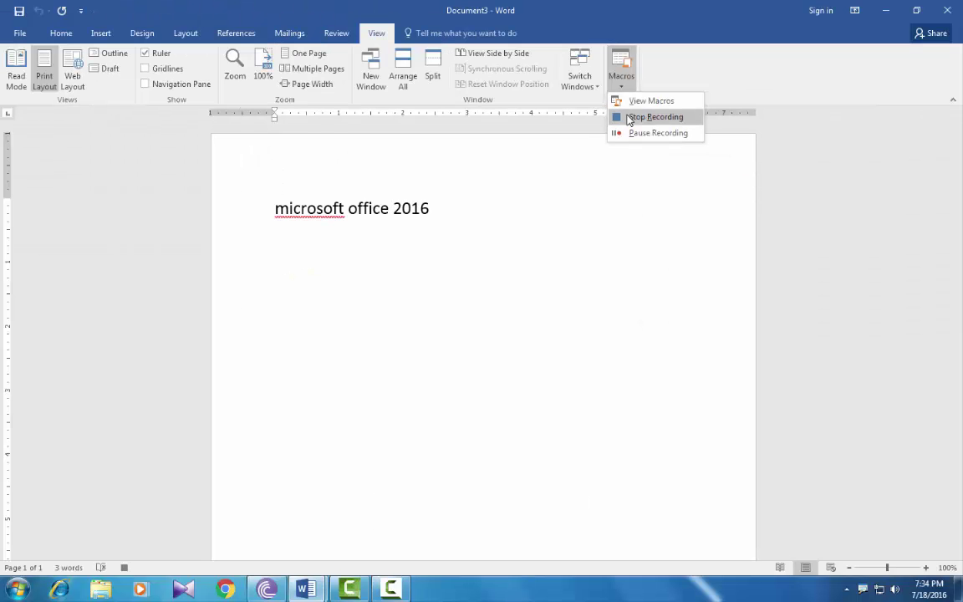
left_click(629, 118)
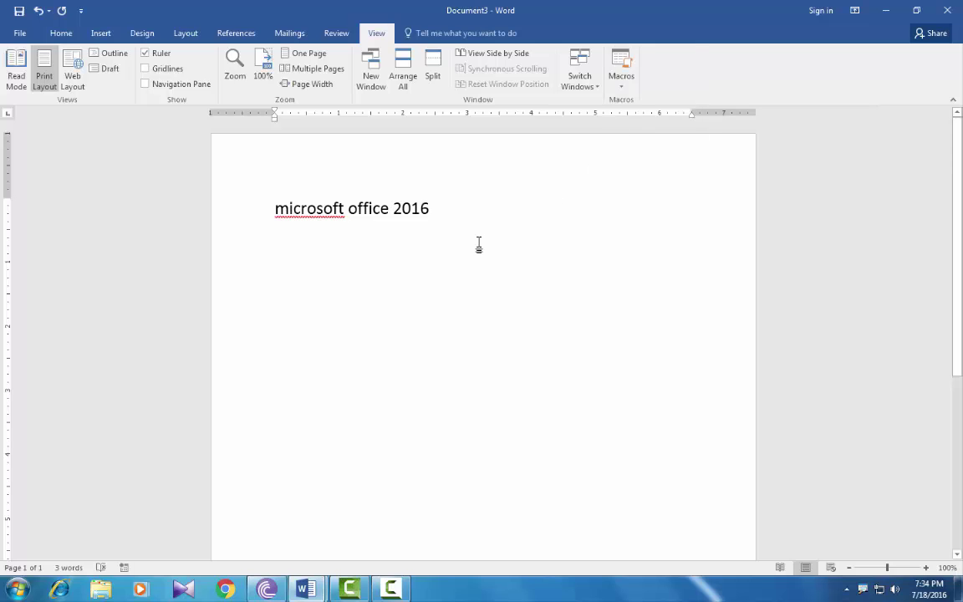
- Delete the line of text from the page and run the recorded macro from the list of macros
left_click_drag(435, 206, 220, 219)
key("BackSpace")
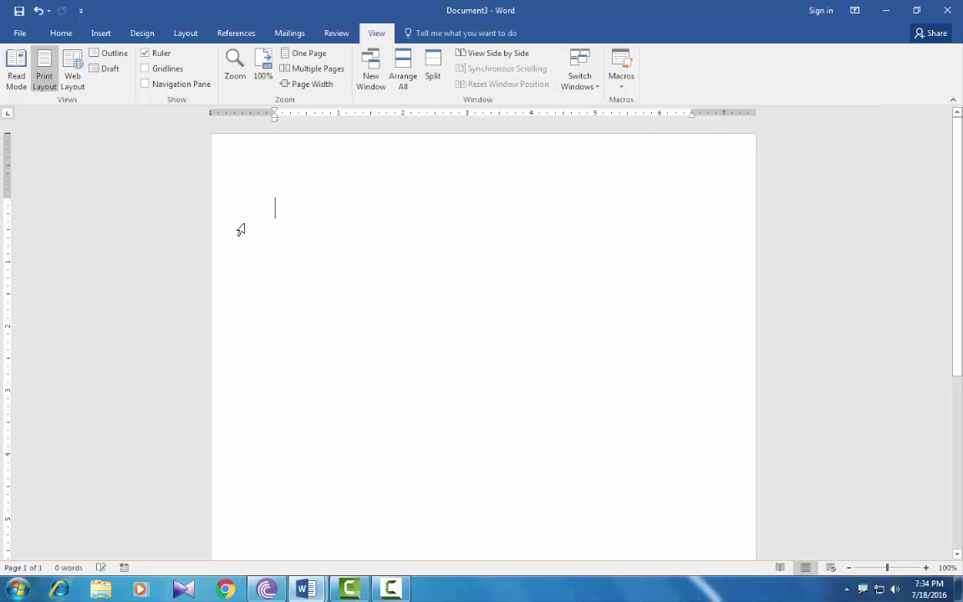
left_click(623, 86)
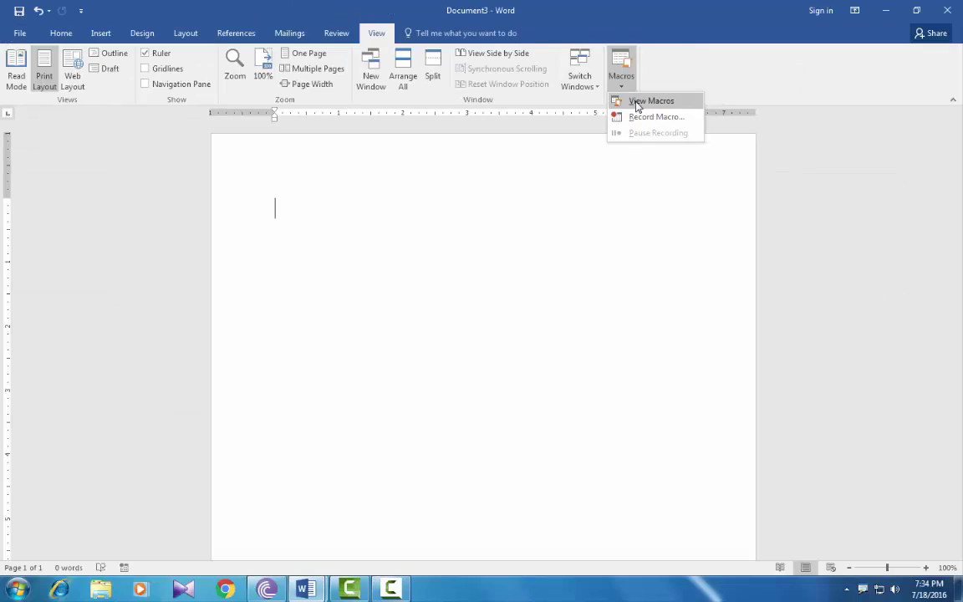
left_click(637, 101)
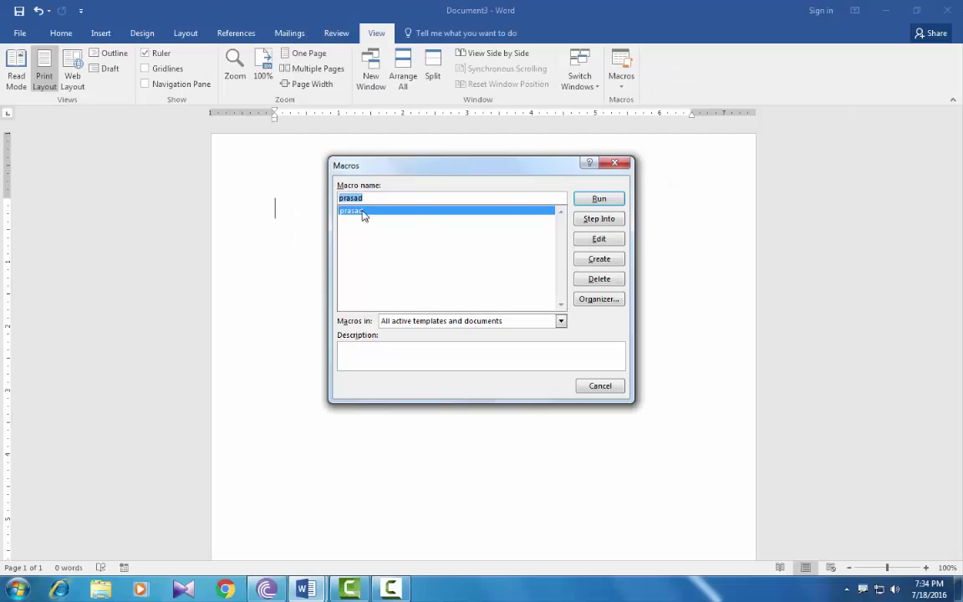
left_click(599, 199)
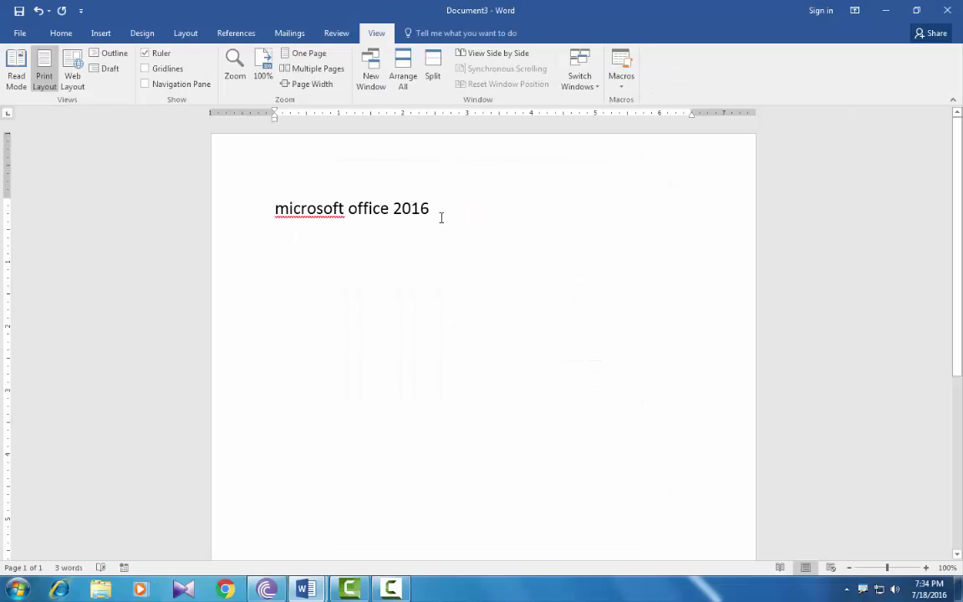
- Run the macro with its assigned shortcut twice on the second line and once on a new third line
key("Return")
key("ctrl+shift+m")
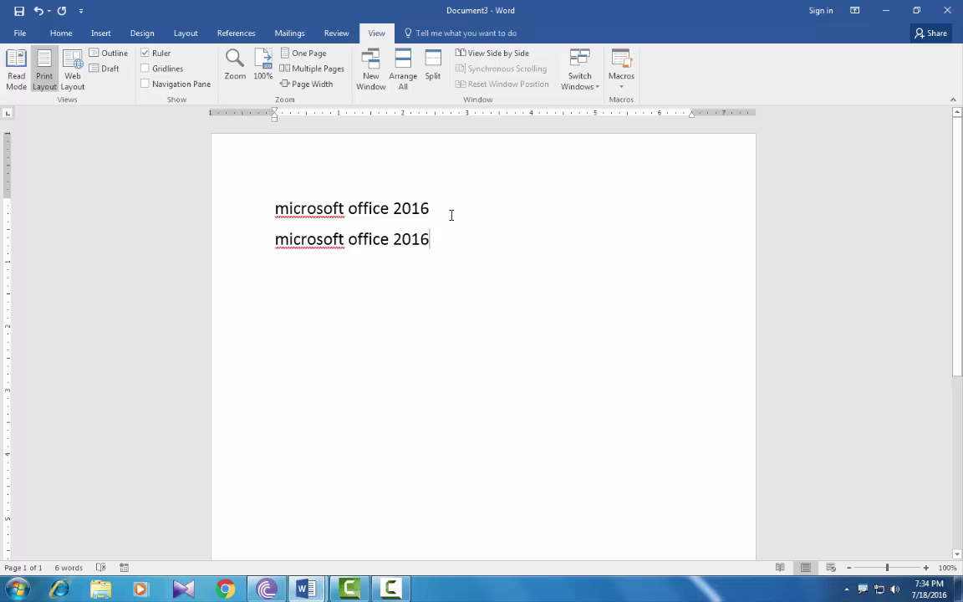
key("ctrl+shift+m")
key("Return")
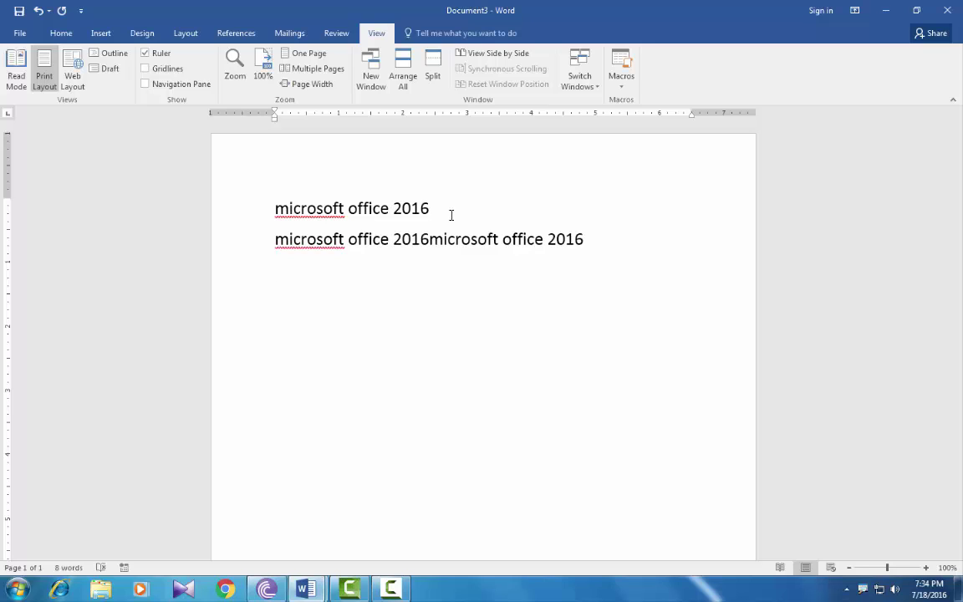
key("ctrl+shift+m")
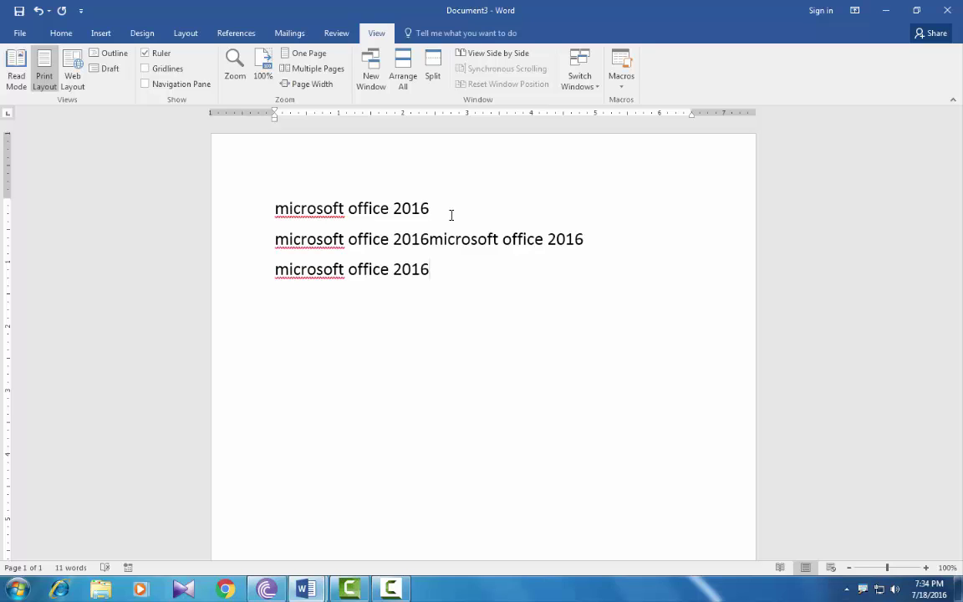
- Run the recorded macro from the macro list once more at the end of the third line
left_click(622, 89)
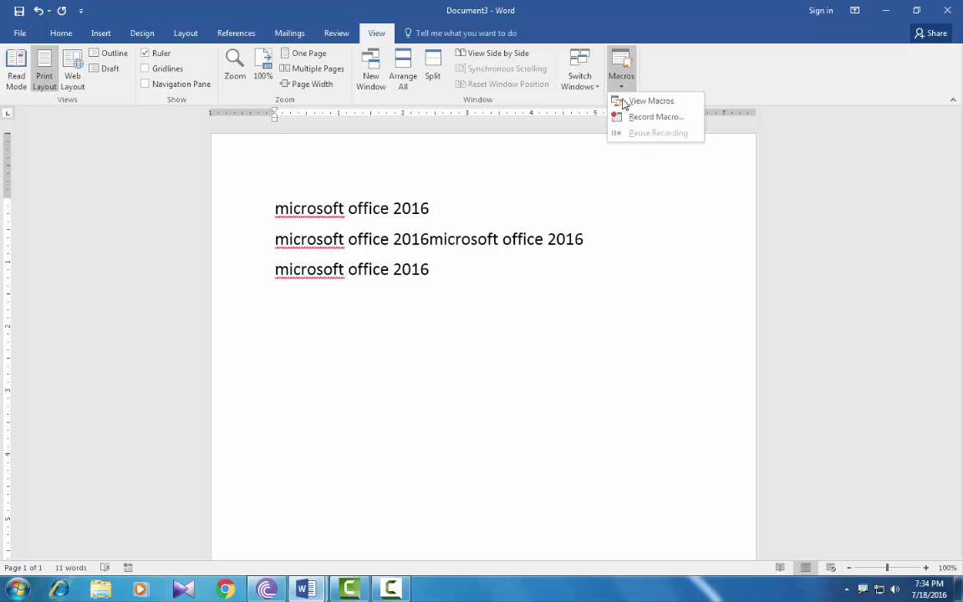
left_click(629, 100)
left_click(599, 198)
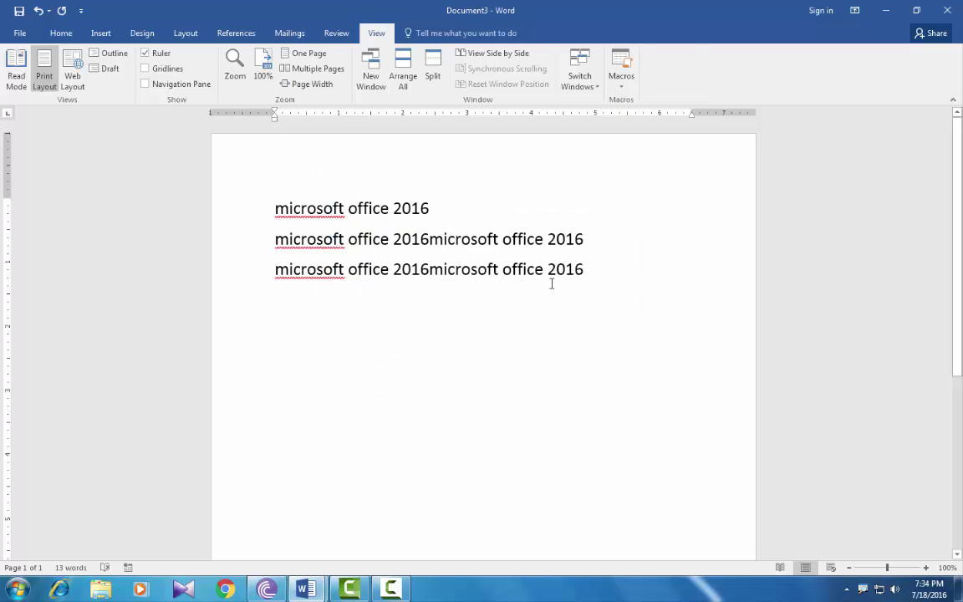
left_click(622, 83)
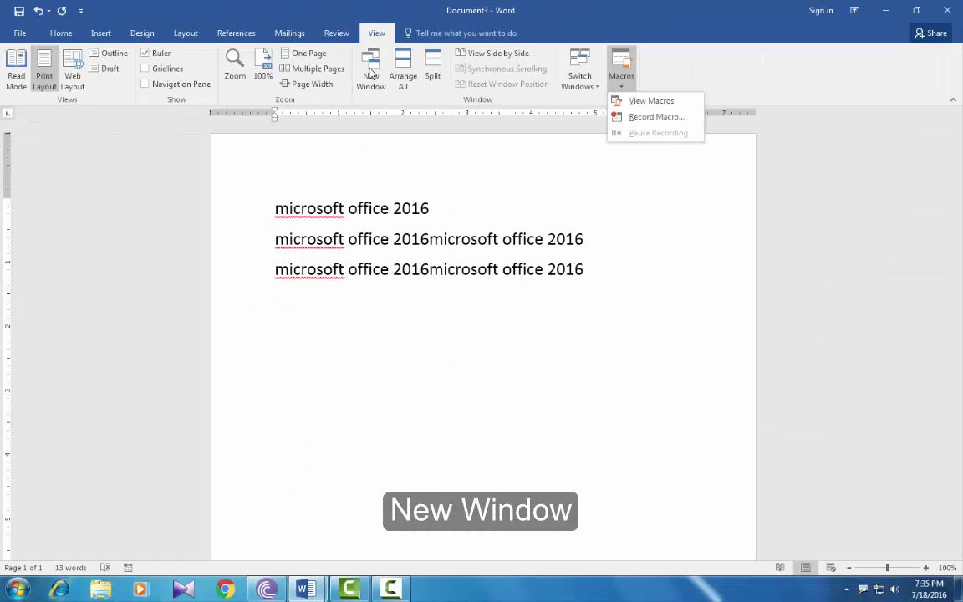
left_click(492, 211)
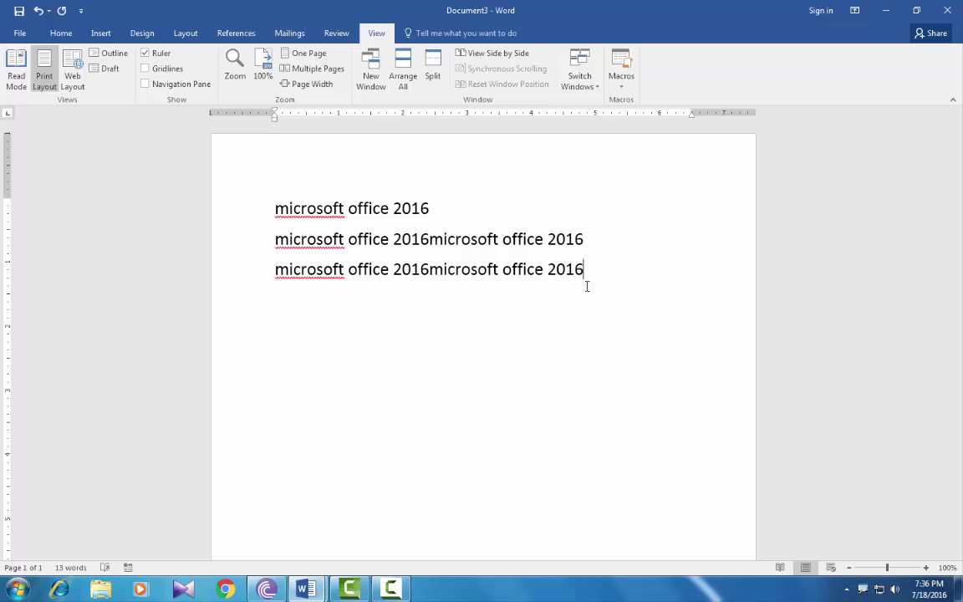
- Open a second window of Document3 and check it among the open document windows
left_click(370, 64)
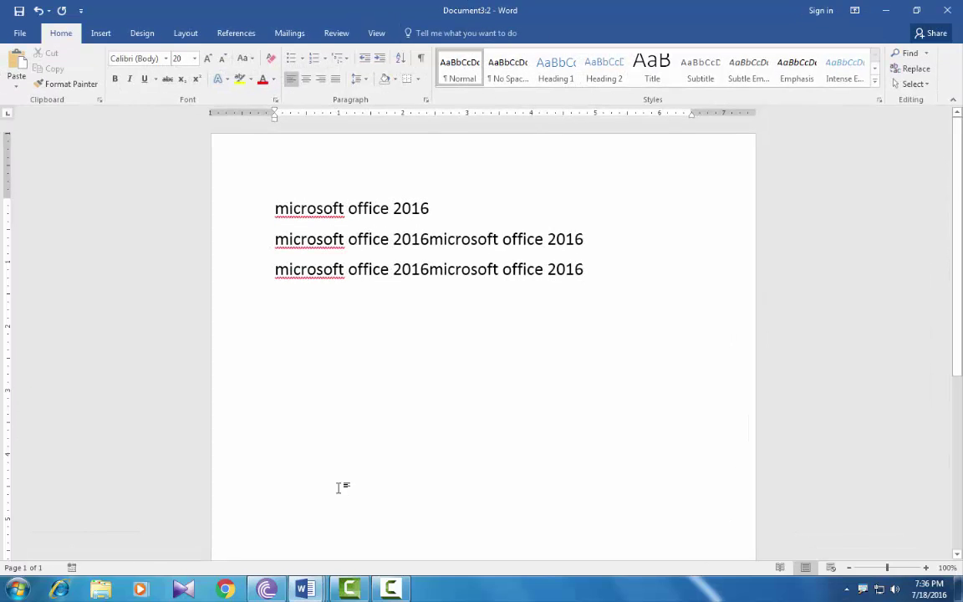
mouse_move(302, 596)
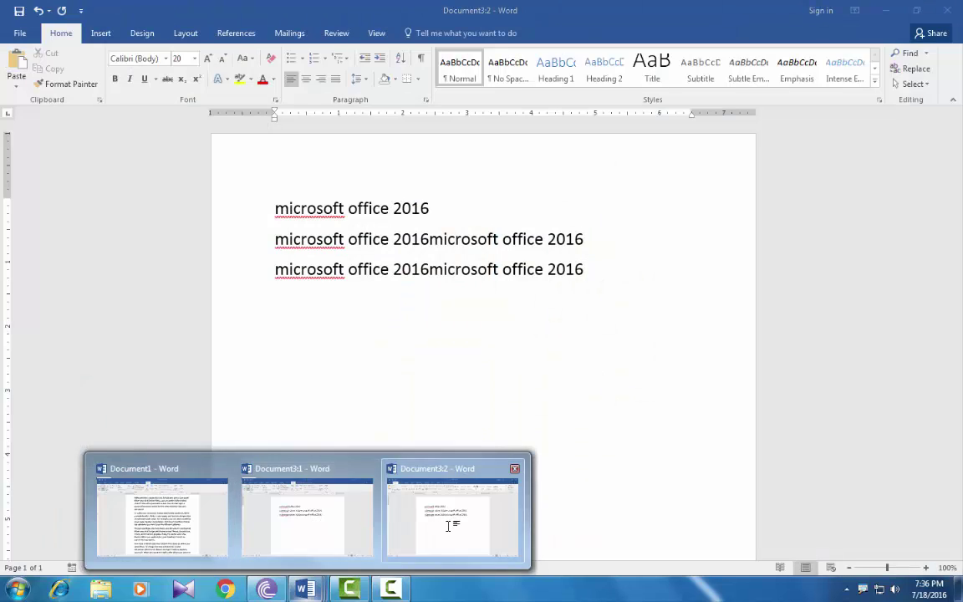
left_click(448, 525)
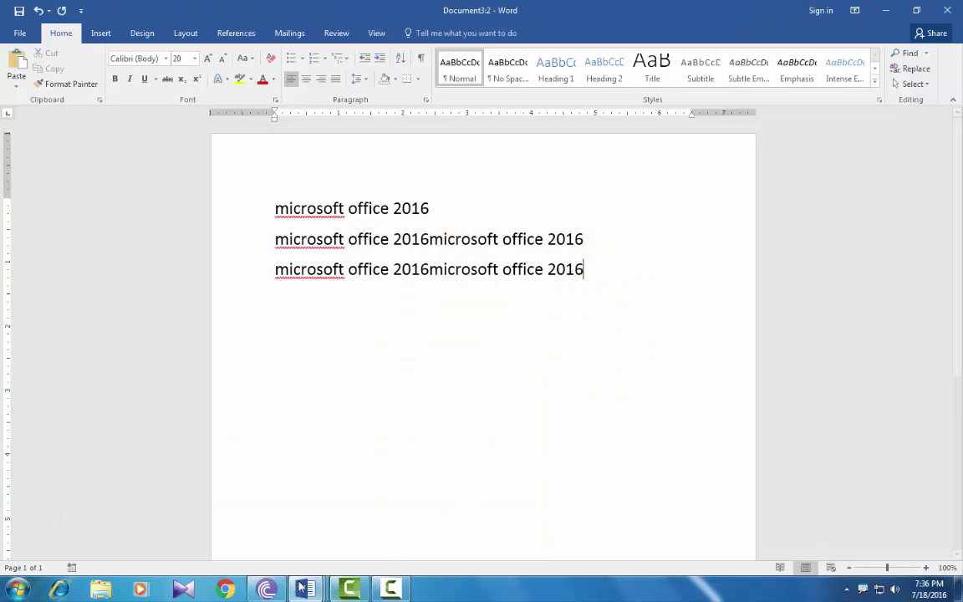
mouse_move(302, 591)
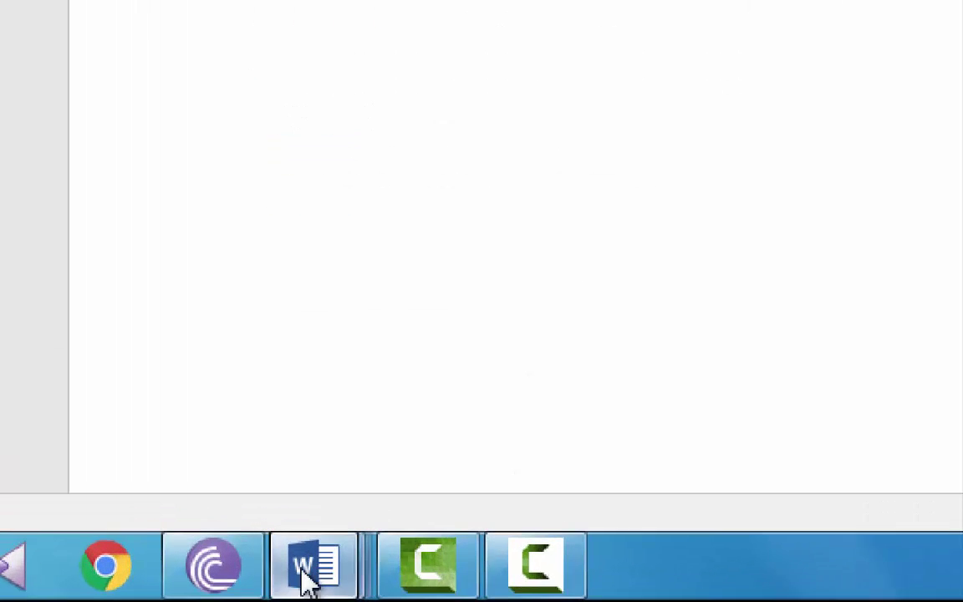
mouse_move(311, 590)
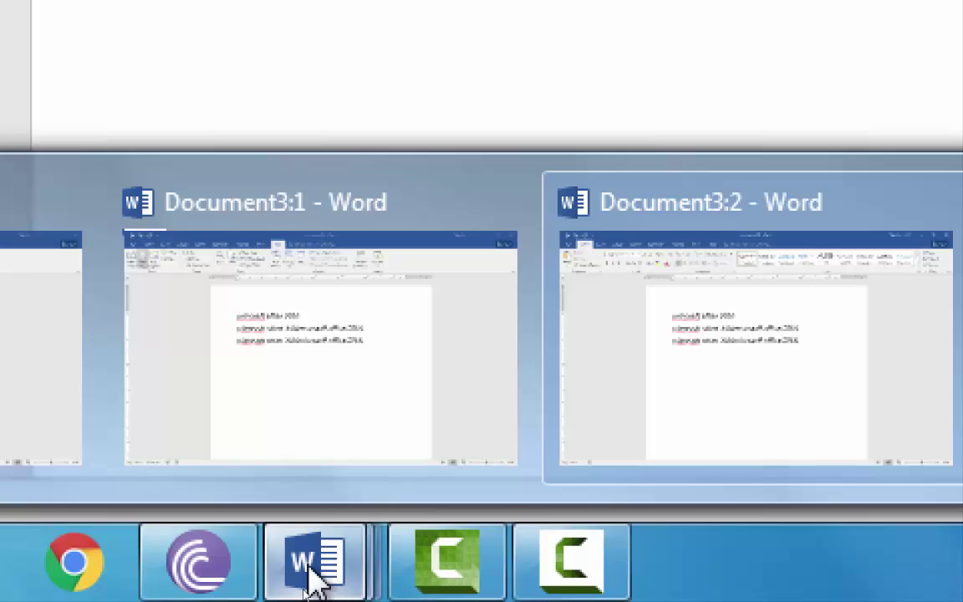
left_click(314, 578)
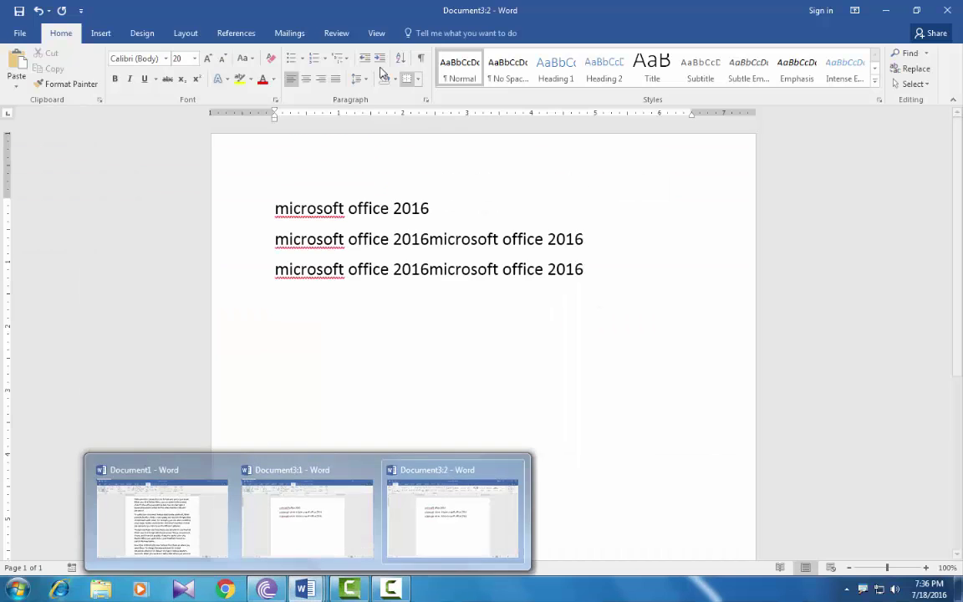
- Open a third window of Document3 from the second one
left_click(376, 33)
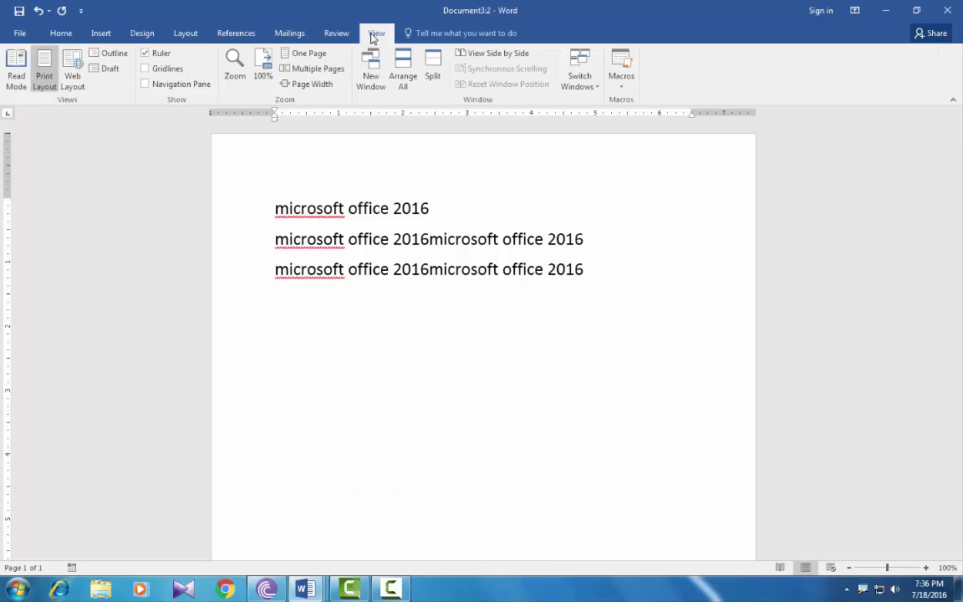
left_click(371, 71)
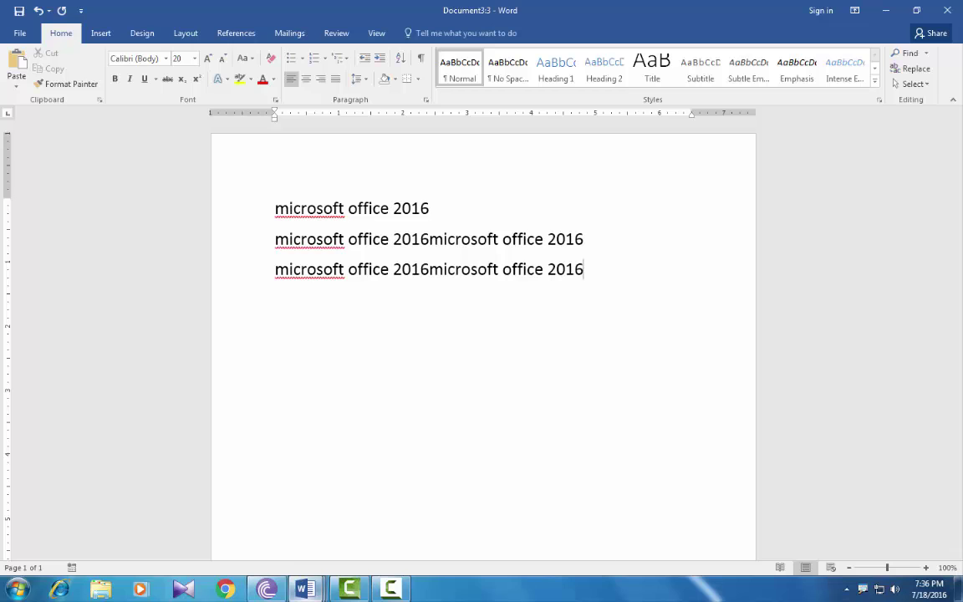
mouse_move(305, 590)
- Switch to the Document1 window and return to the first Document3 window
left_click(376, 33)
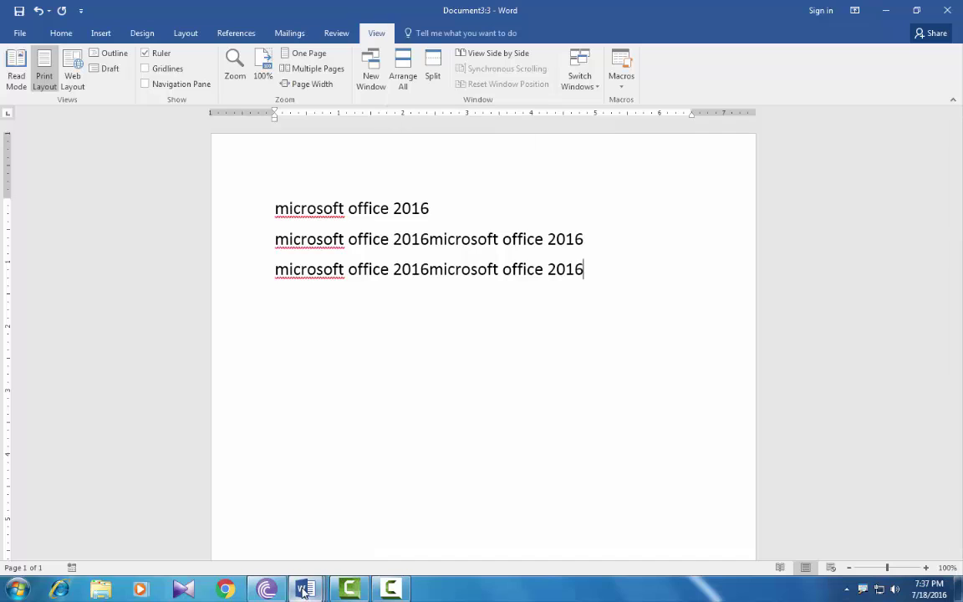
mouse_move(304, 591)
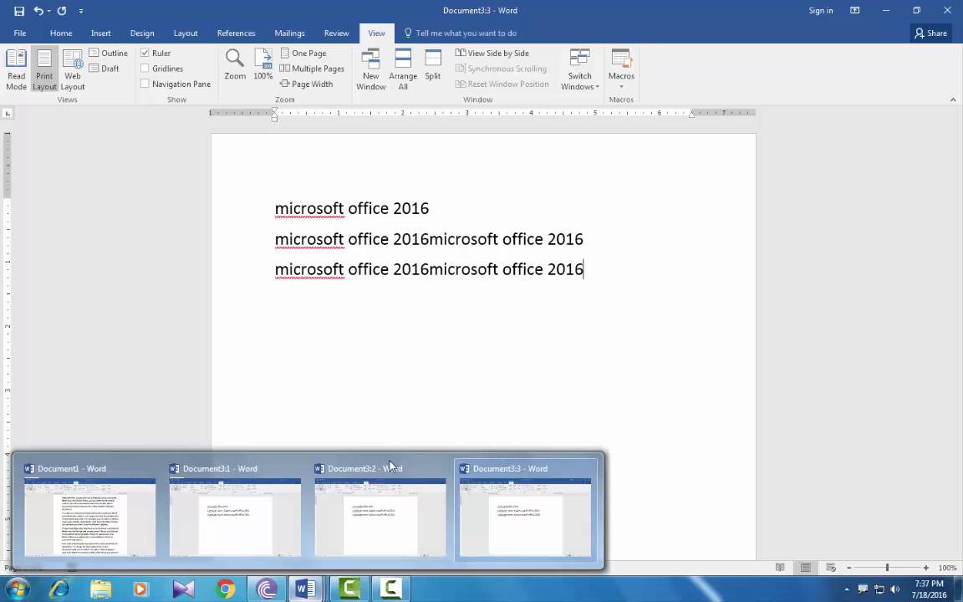
left_click(80, 526)
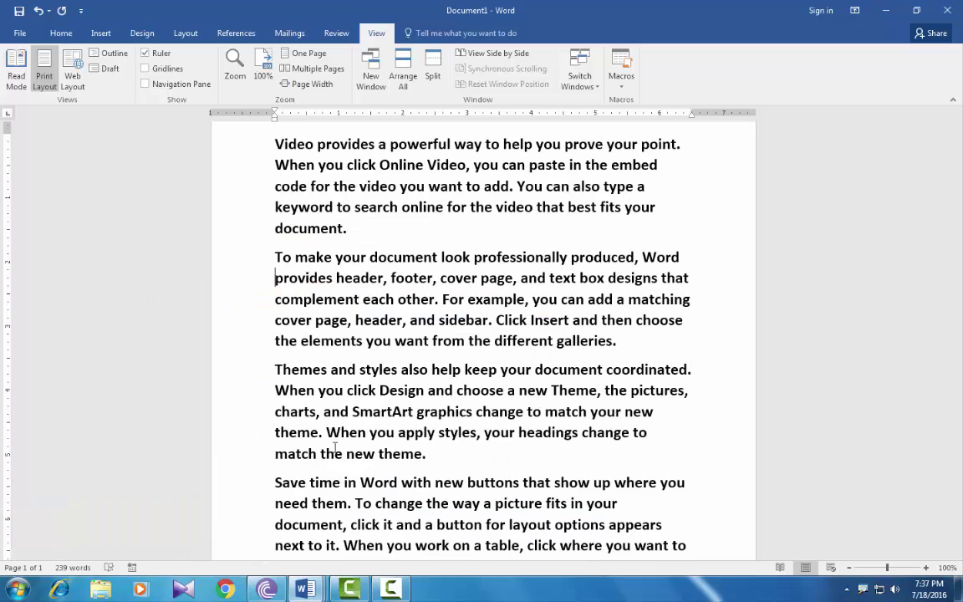
mouse_move(286, 527)
left_click(234, 517)
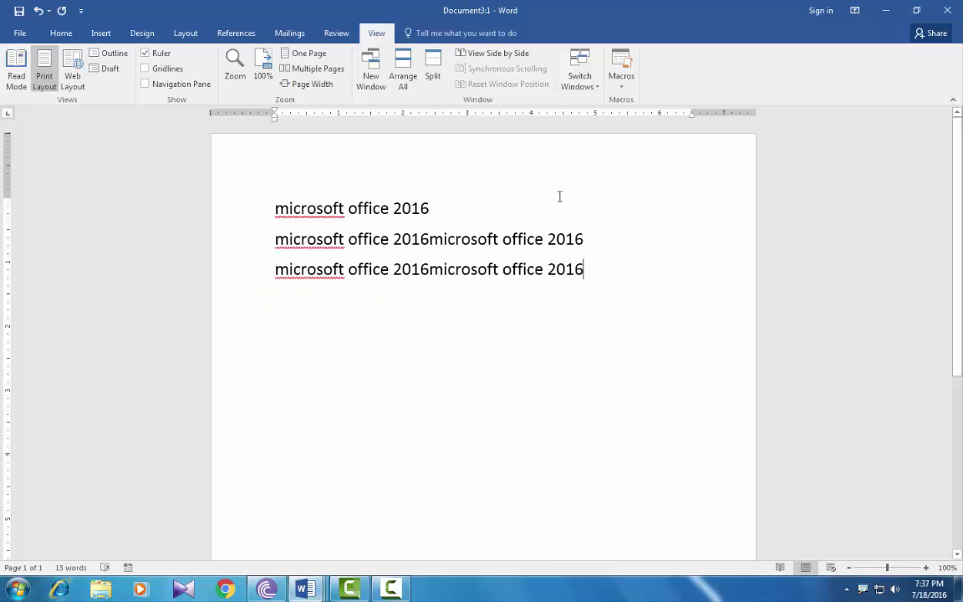
- Restore the Document3:1 and Document3:2 windows from full screen and shrink each into a smaller floating window
left_click(918, 10)
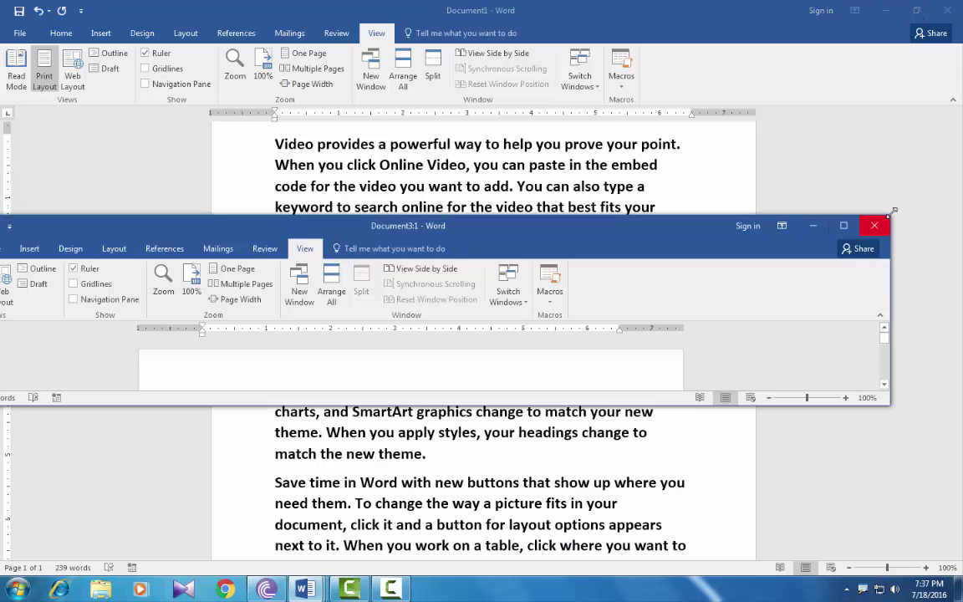
left_click_drag(891, 212, 297, 123)
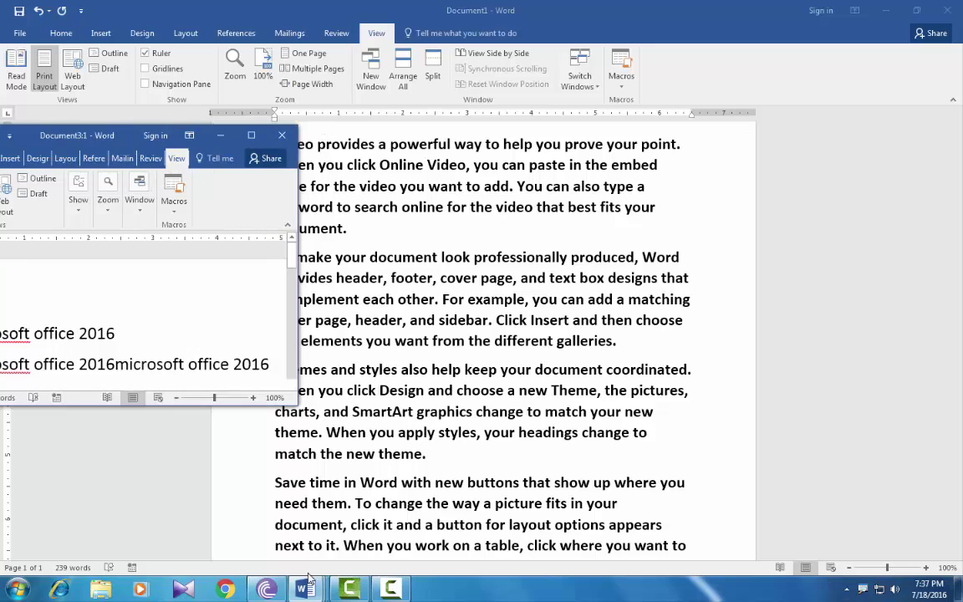
left_click(379, 531)
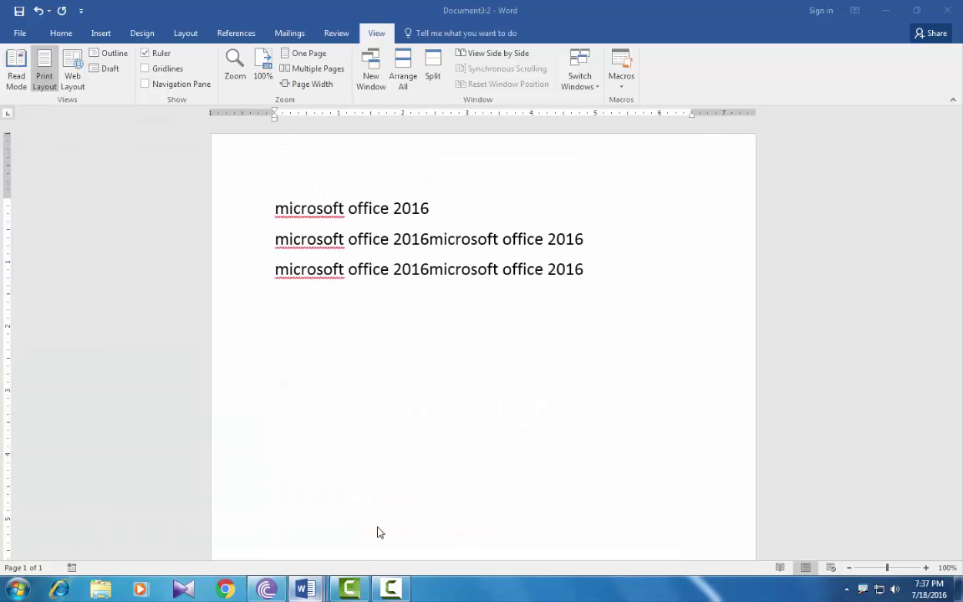
left_click(918, 10)
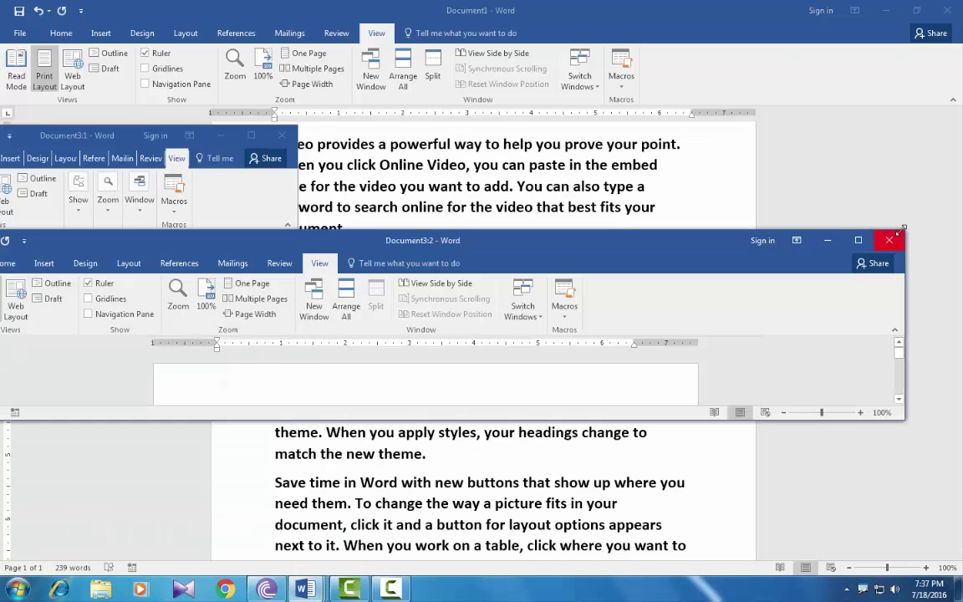
left_click_drag(907, 226, 727, 171)
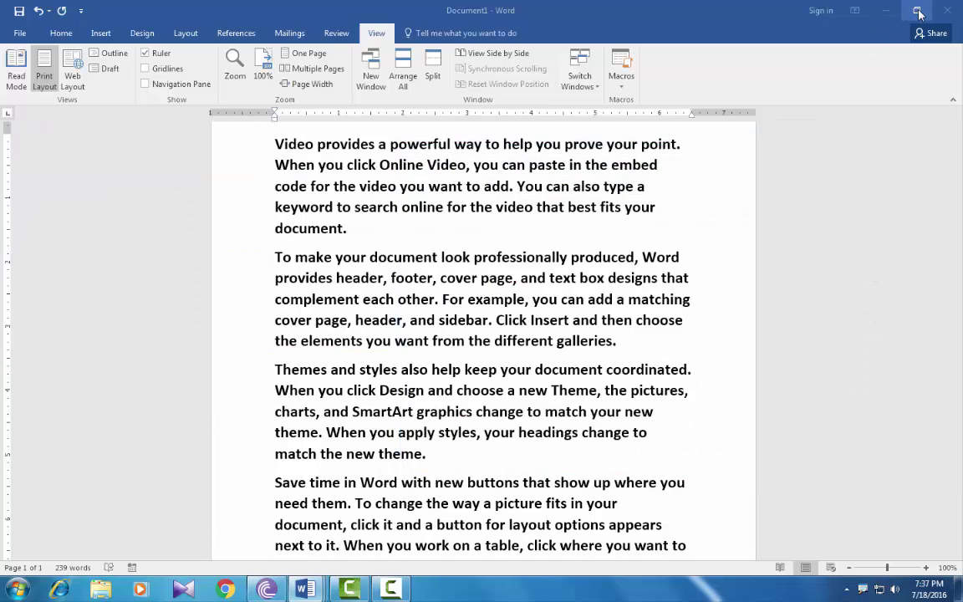
- Restore the Document1 window to a smaller floating size and close the small Document3:1 window behind it
double_click(795, 10)
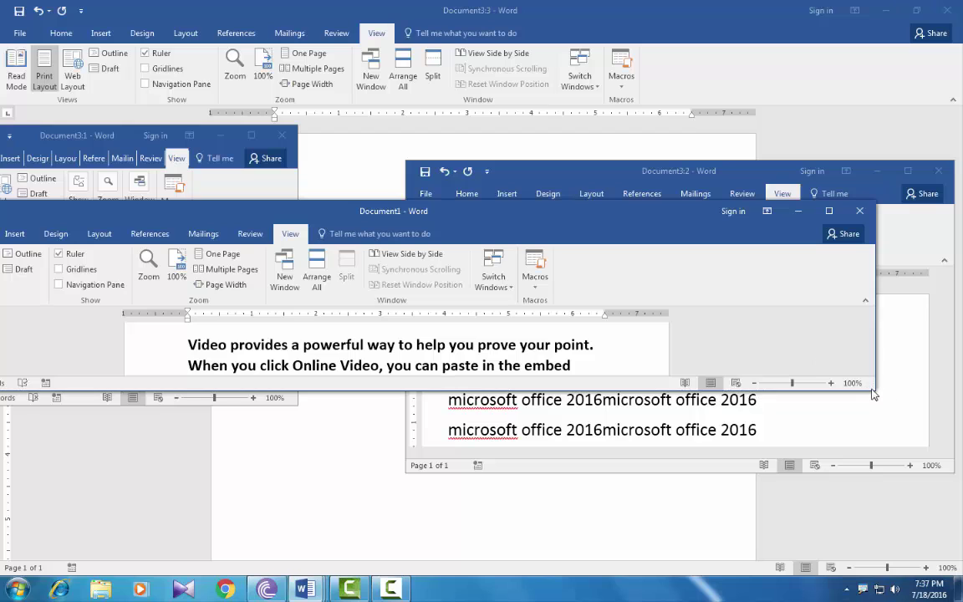
left_click_drag(874, 390, 467, 483)
left_click(282, 134)
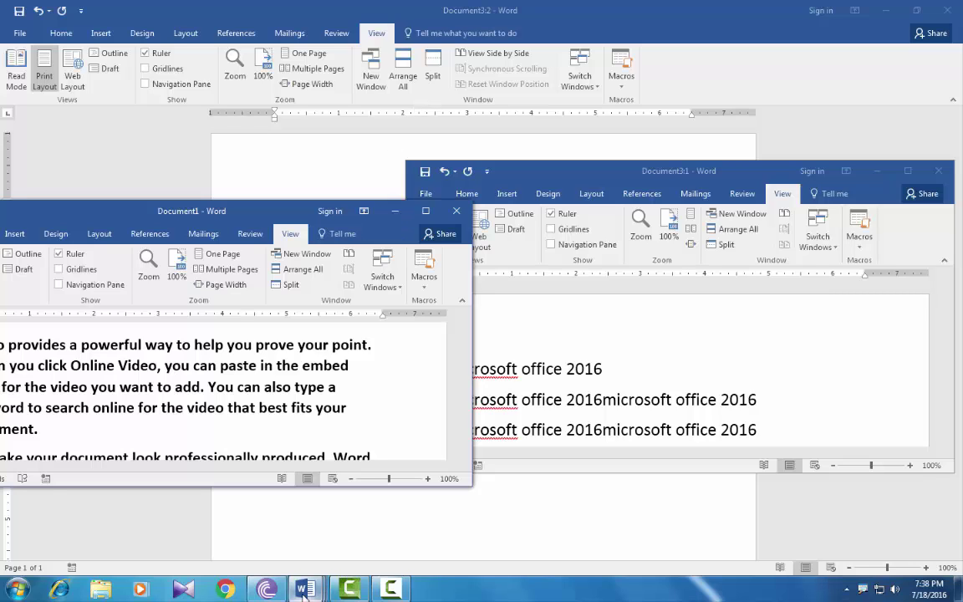
- Maximize the Document1 window and the floating Document3:1 window
mouse_move(305, 590)
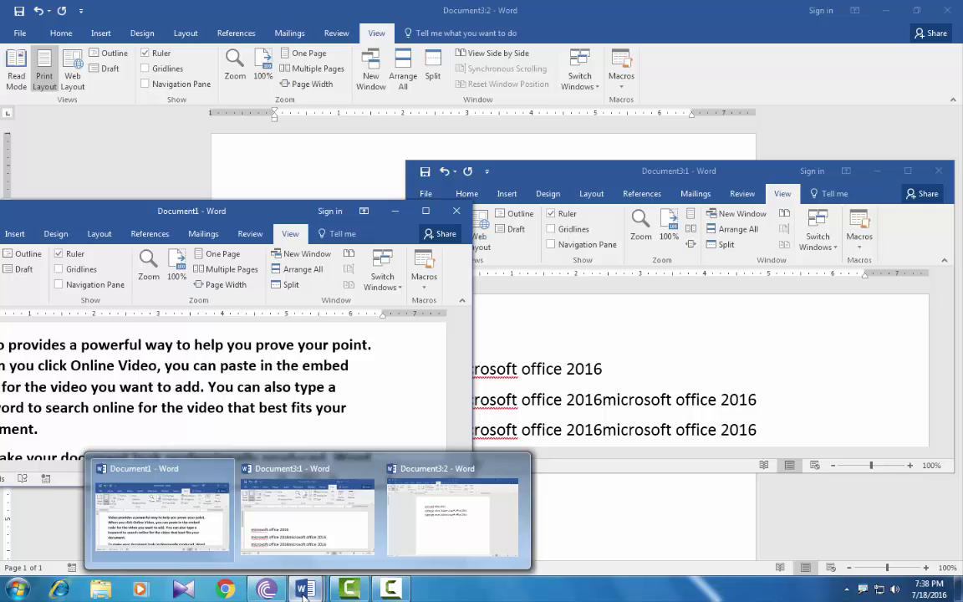
double_click(389, 194)
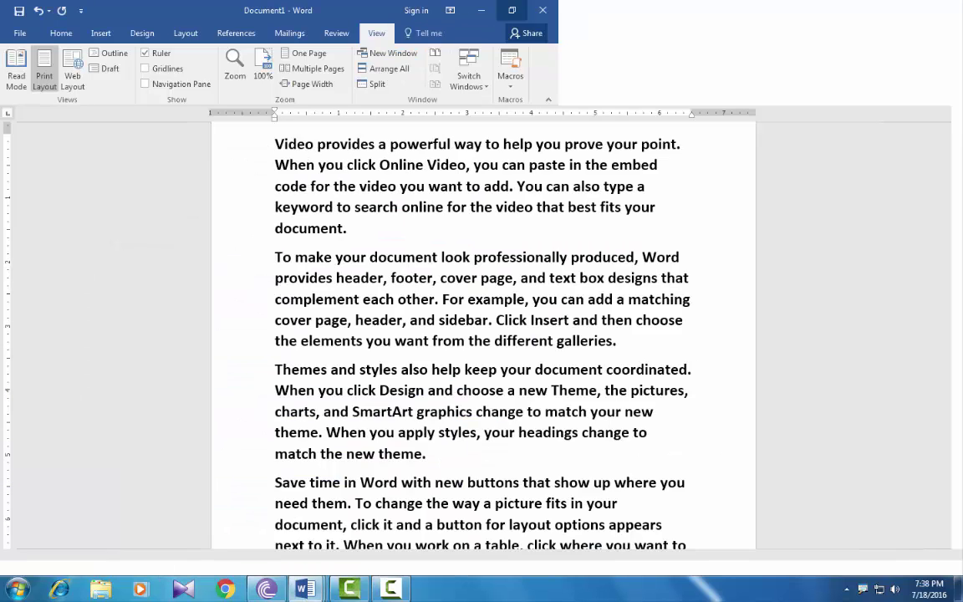
left_click(441, 516)
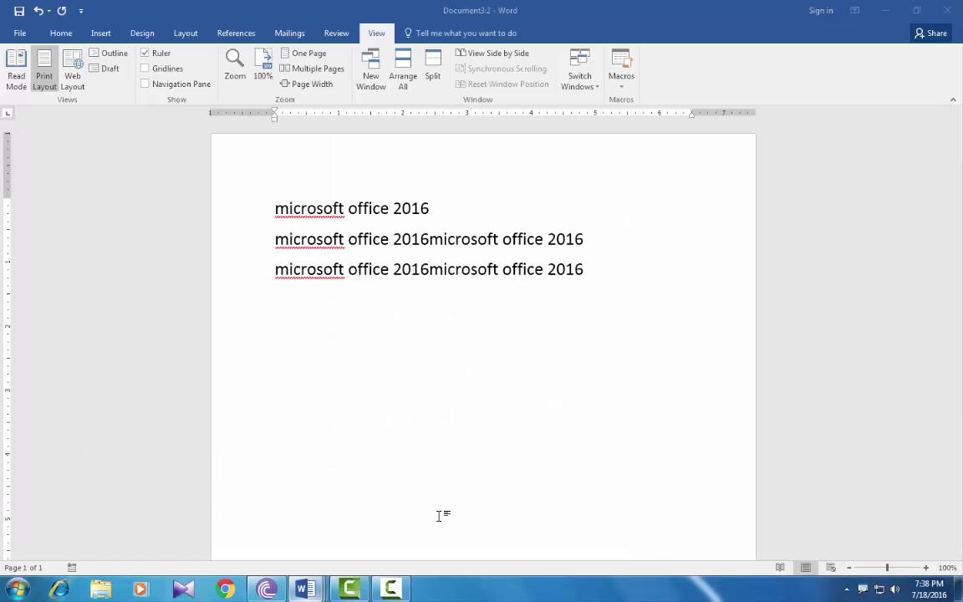
left_click(349, 506)
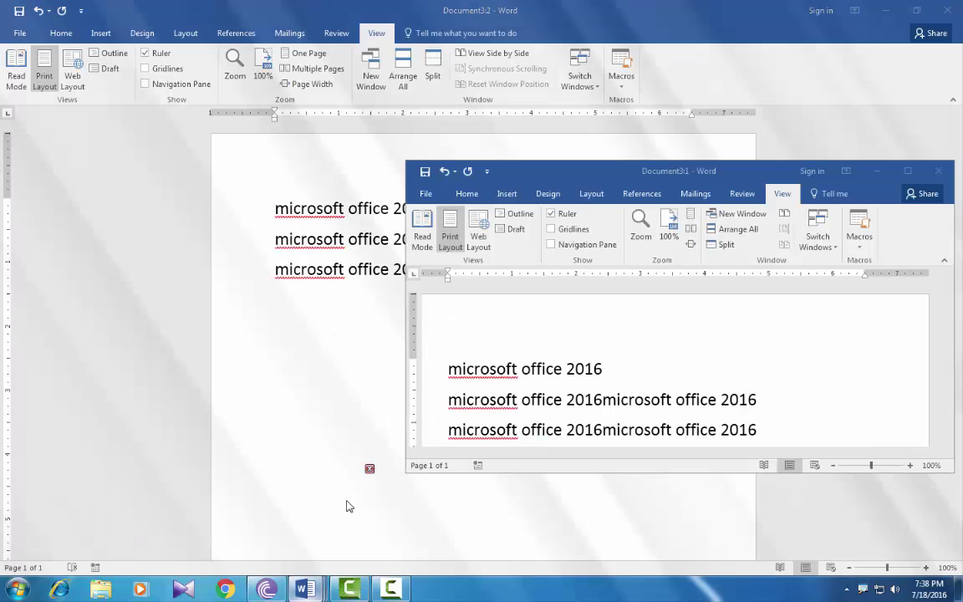
left_click(909, 171)
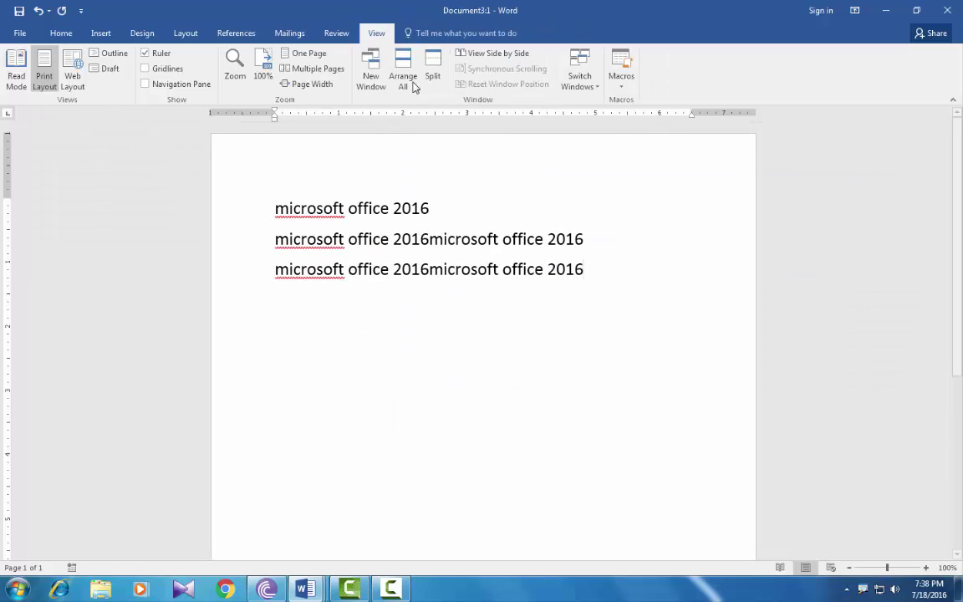
- Arrange all open document windows together on the screen and make the Document1 window active
left_click(402, 67)
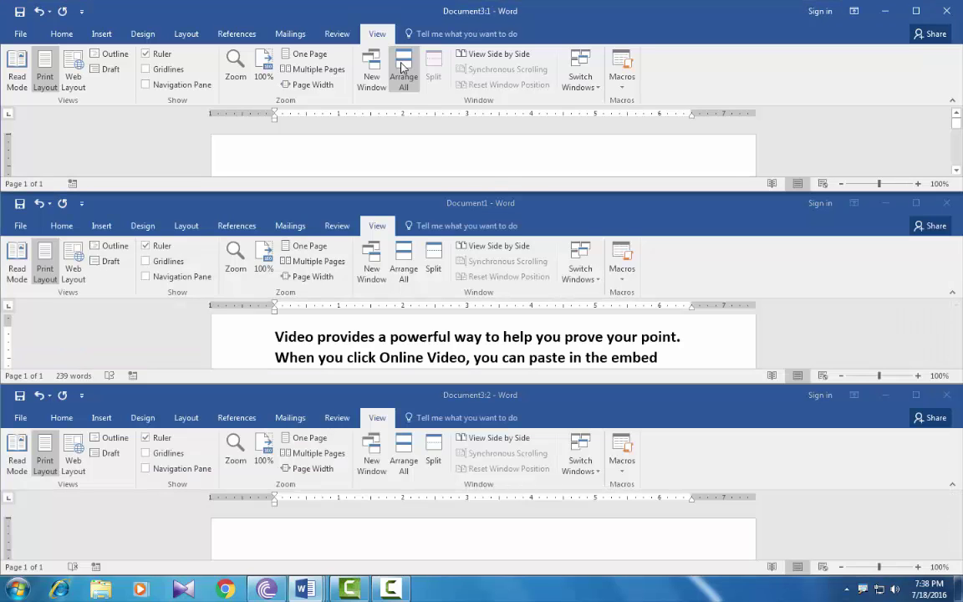
scroll(373, 150, "down", 3)
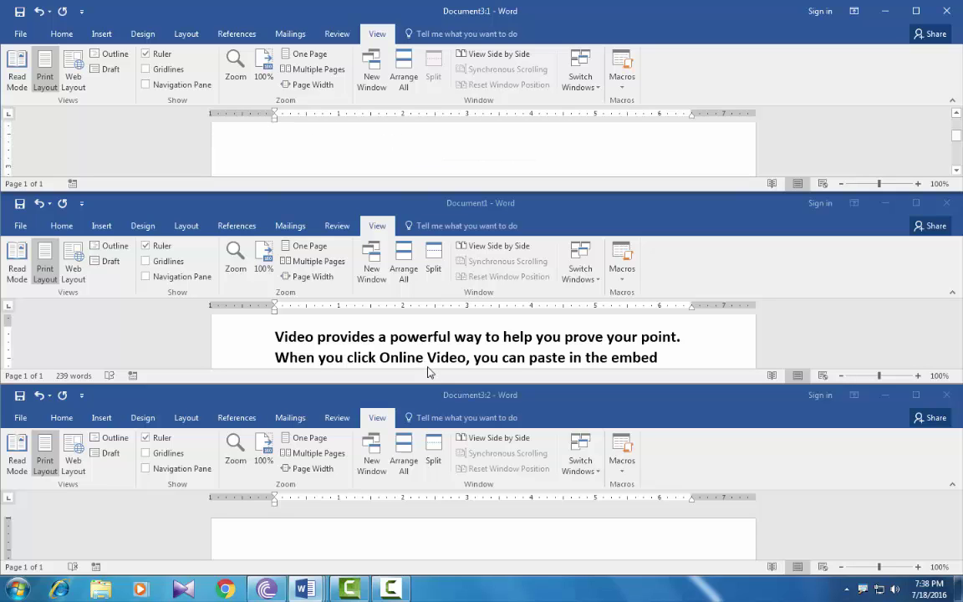
left_click(399, 311)
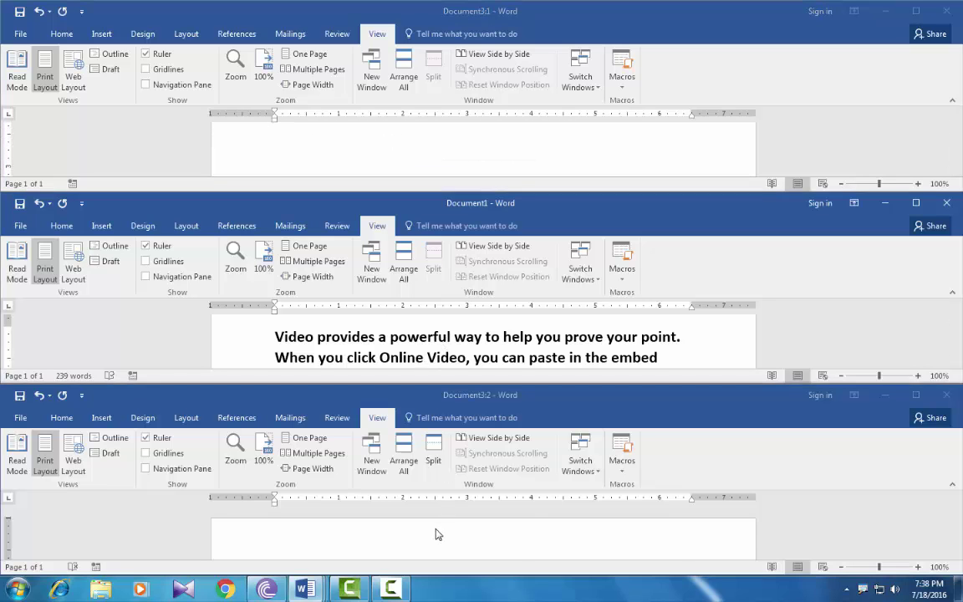
- Maximize the Document1 window, split it into two panes and move the divider up to enlarge the lower pane
key("super+Up")
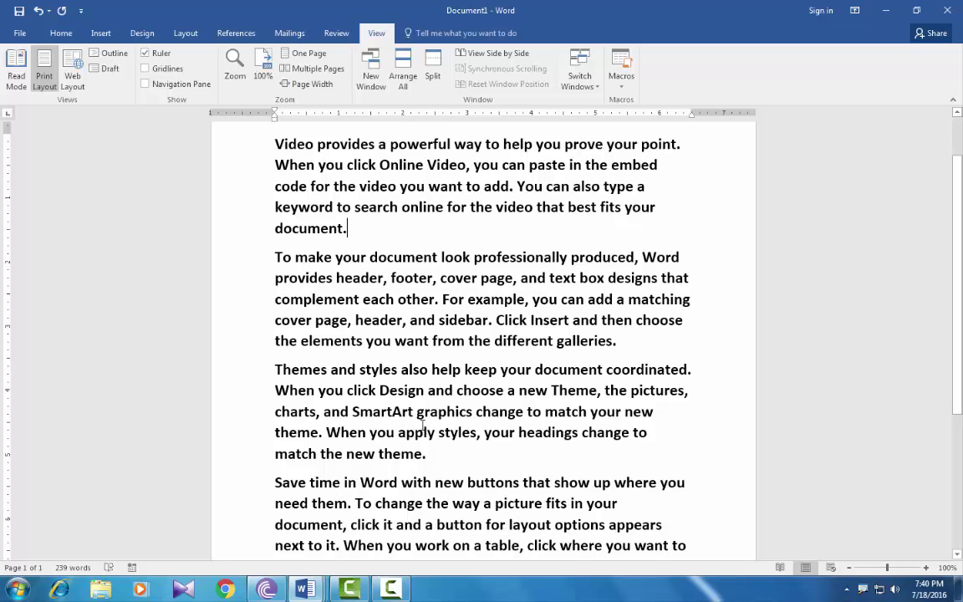
scroll(425, 426, "down", 3)
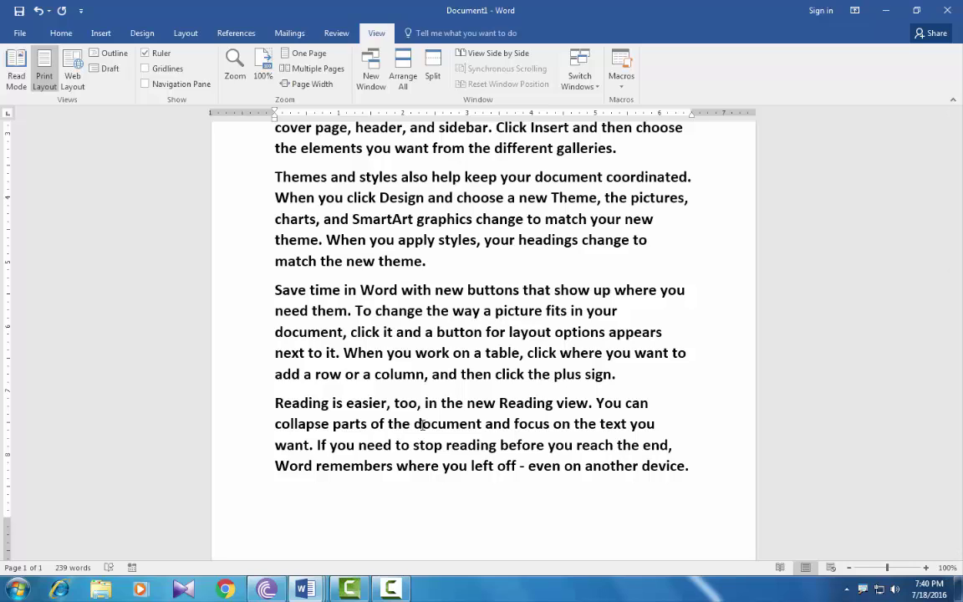
left_click(433, 65)
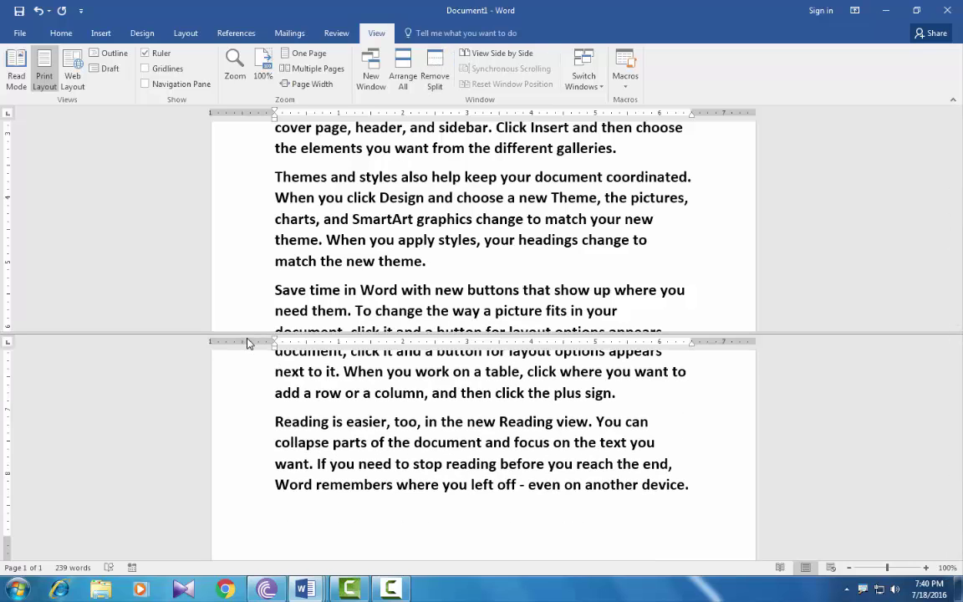
left_click_drag(253, 334, 265, 262)
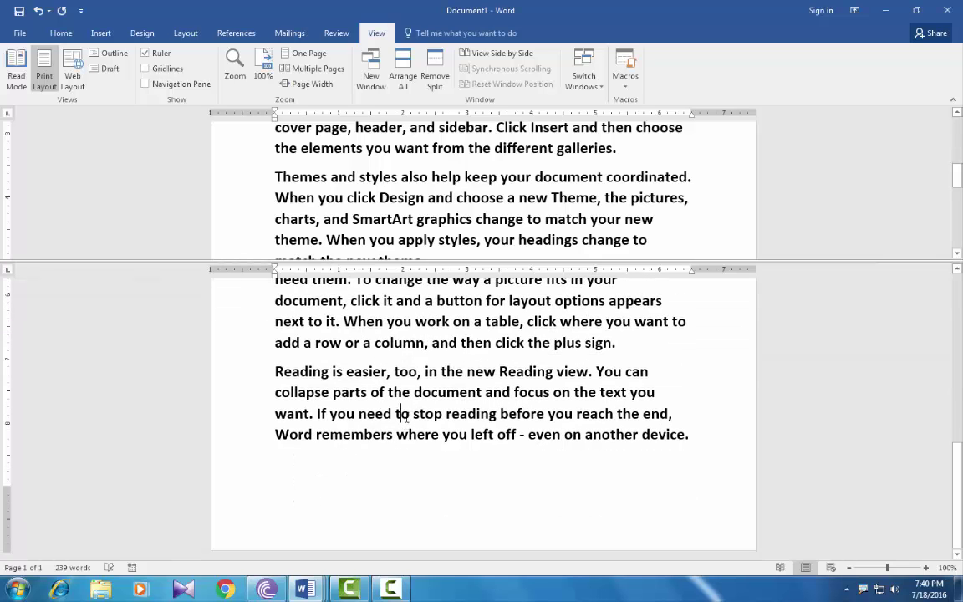
- Scroll the upper and lower panes of Document1 independently, and remove the split
scroll(406, 416, "up", 10)
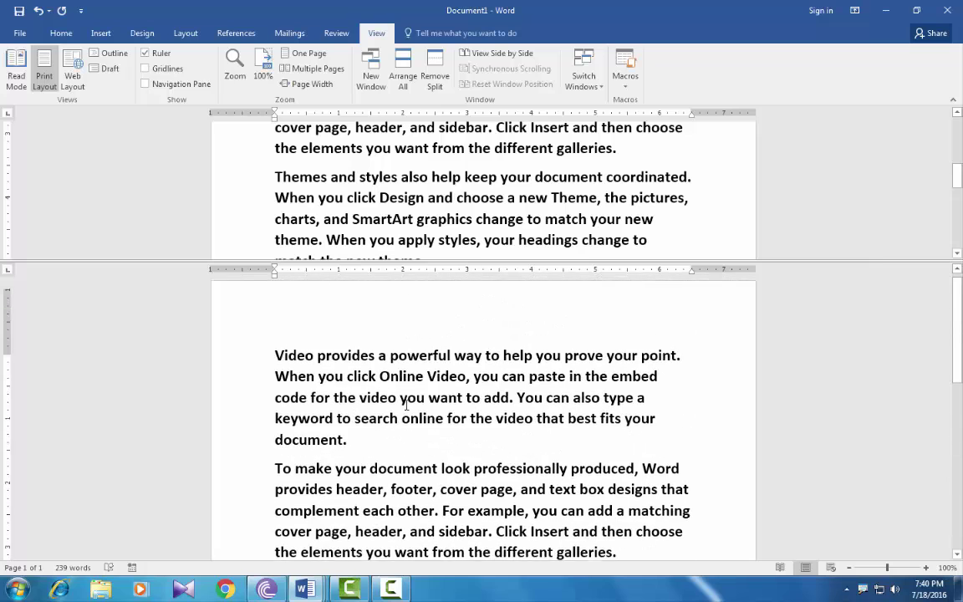
scroll(407, 404, "up", 1)
scroll(451, 190, "up", 5)
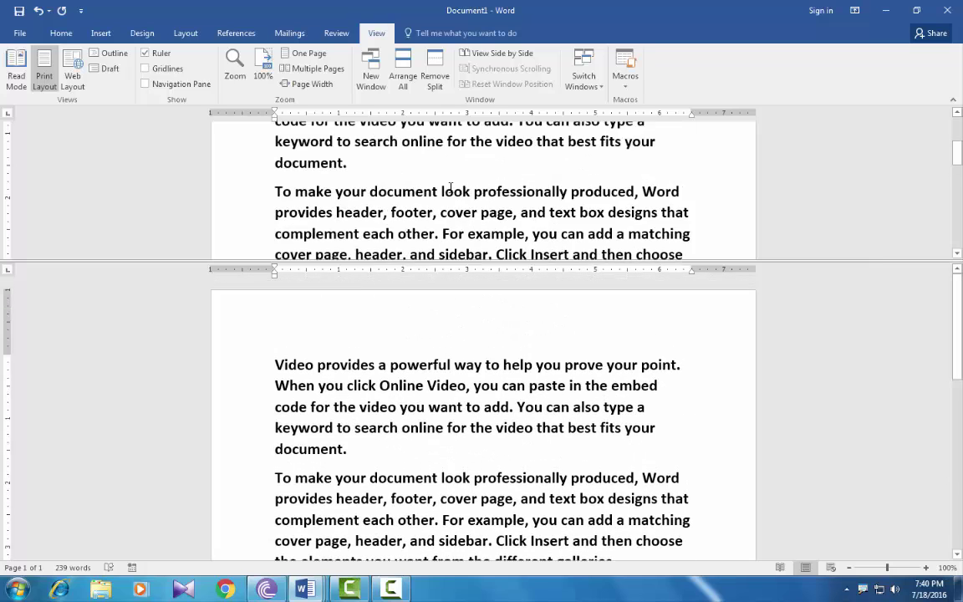
scroll(452, 187, "down", 3)
scroll(451, 186, "up", 3)
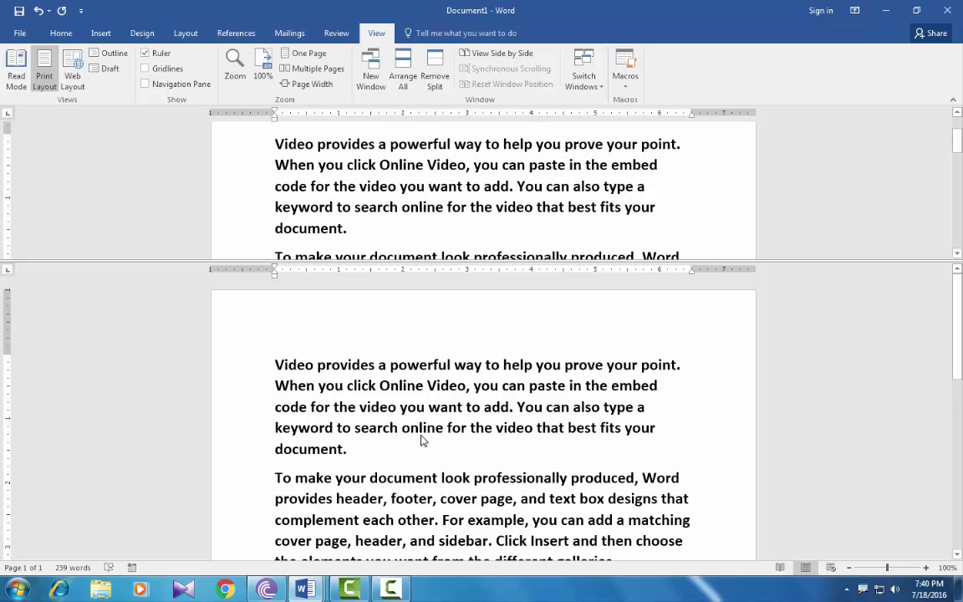
scroll(421, 435, "down", 10)
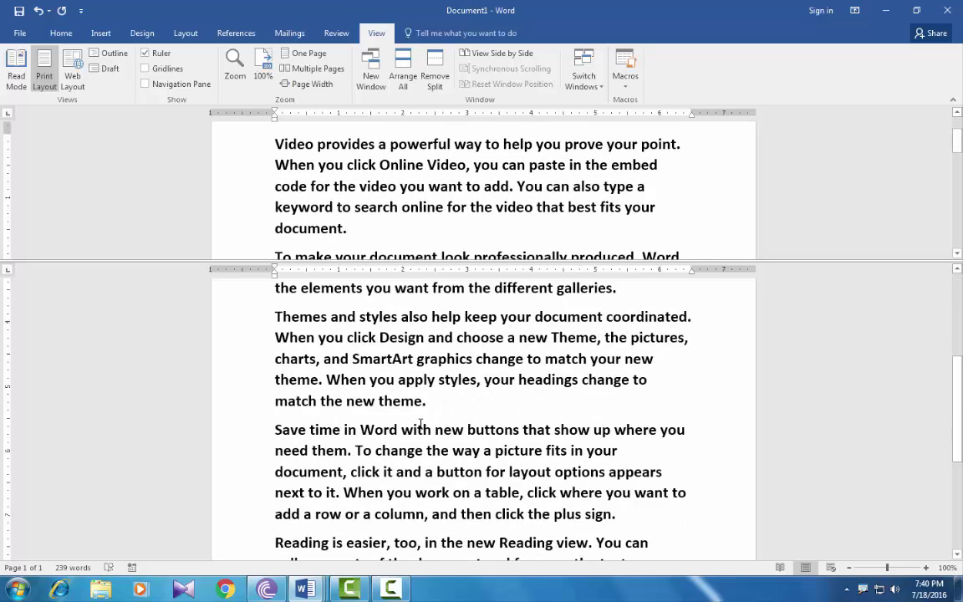
scroll(420, 419, "down", 1)
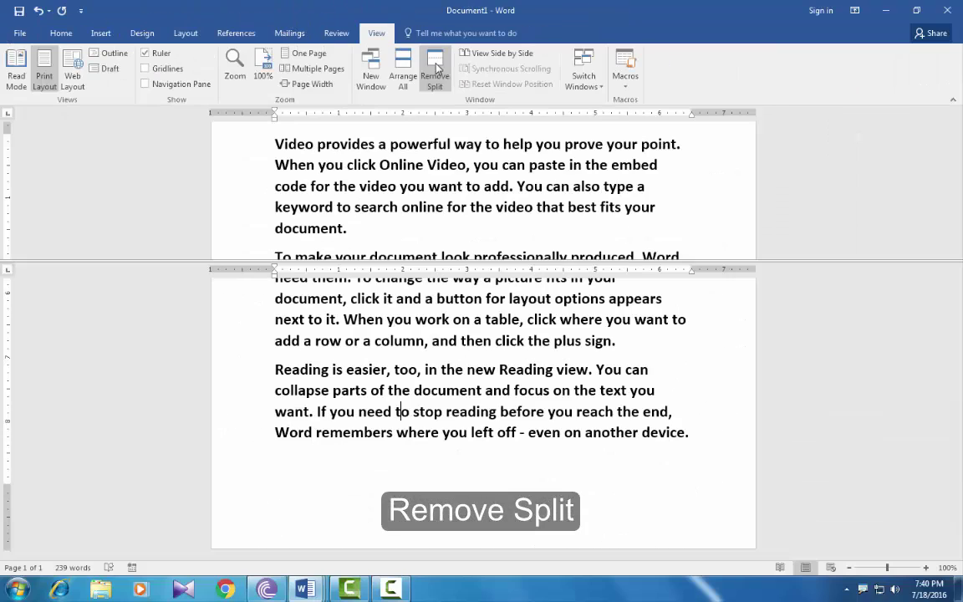
left_click(436, 71)
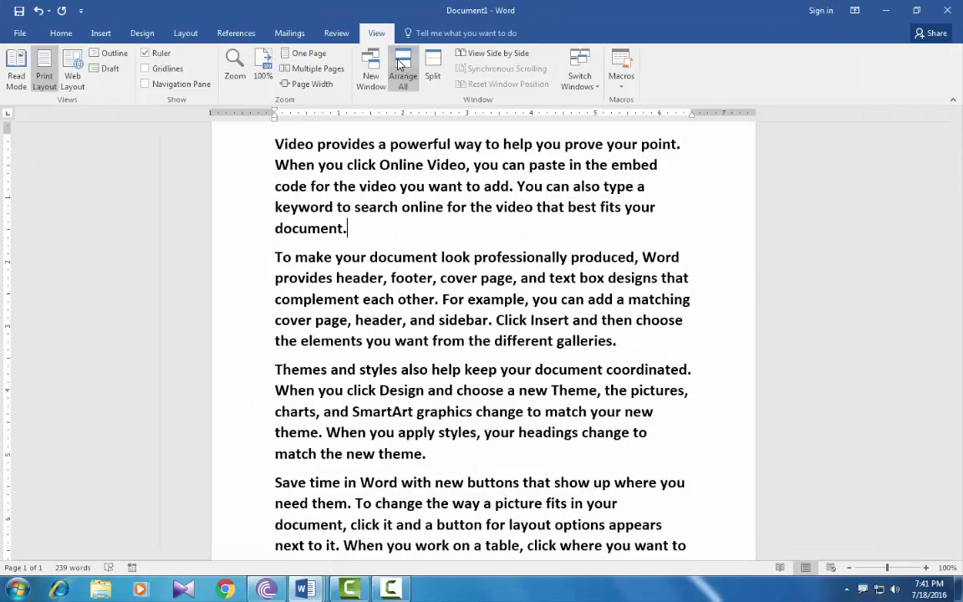
- Arrange all open windows again and view Document1 side by side with Document3:1
left_click(401, 67)
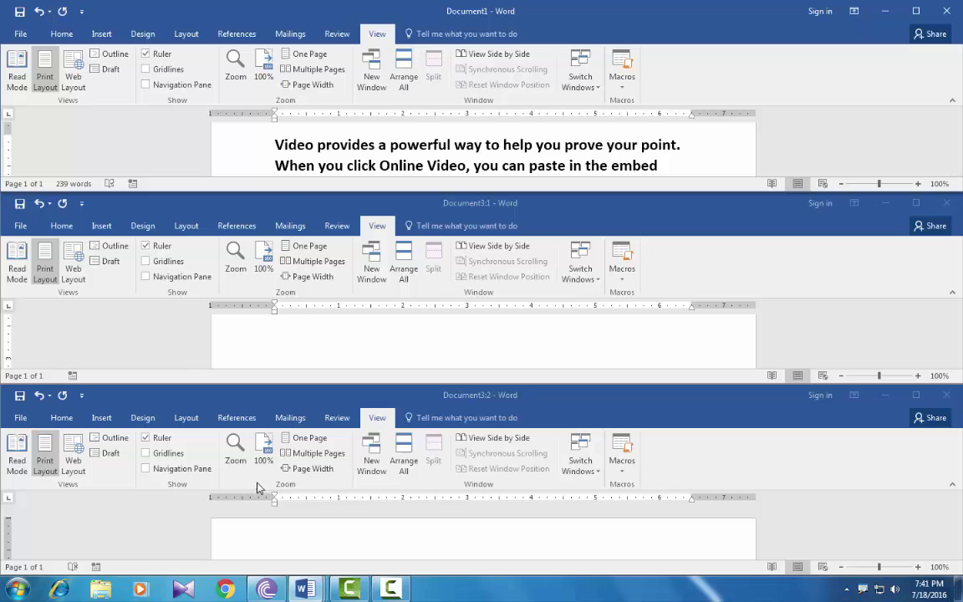
left_click(490, 56)
left_click(490, 155)
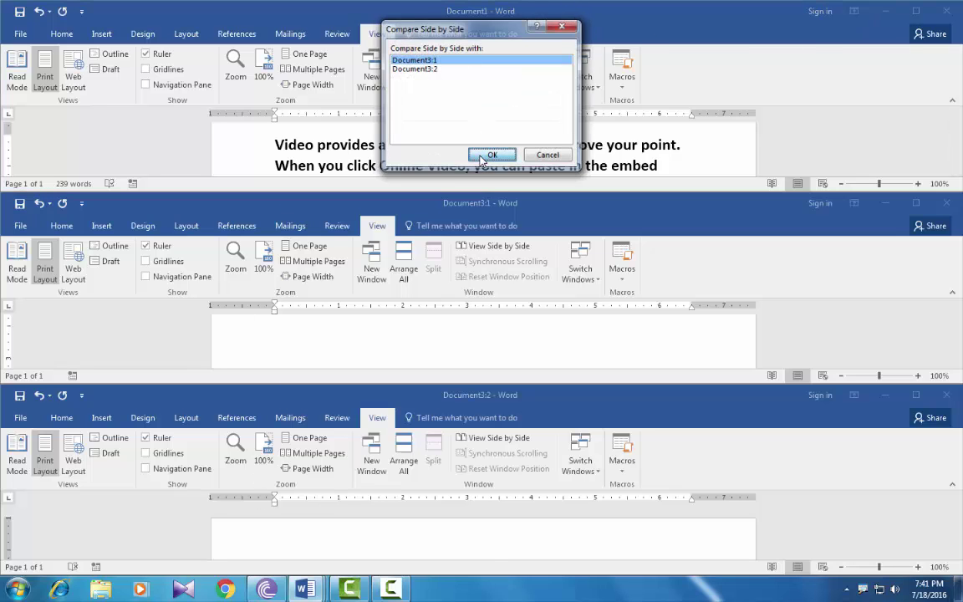